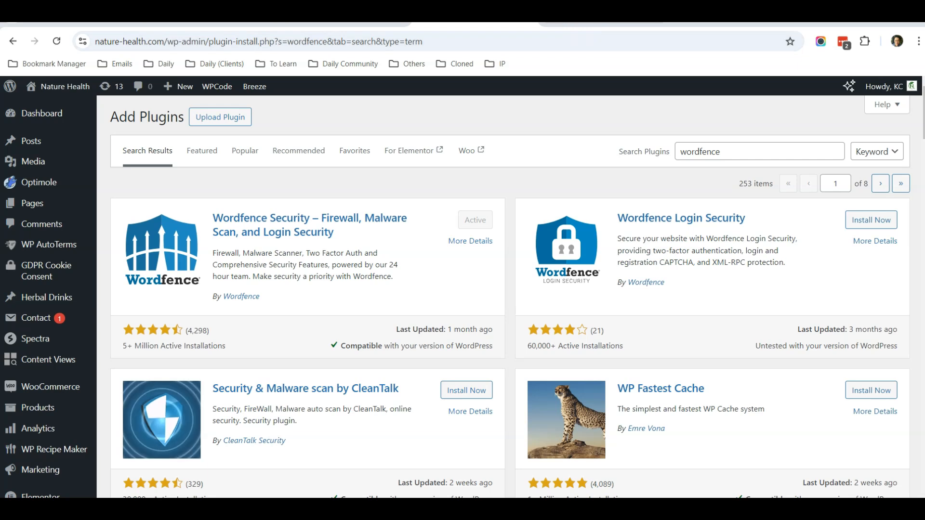
# Switch to the Wordfence options page and examine the general options, especially where alerts are emailed.
pyautogui.click(591, 16)
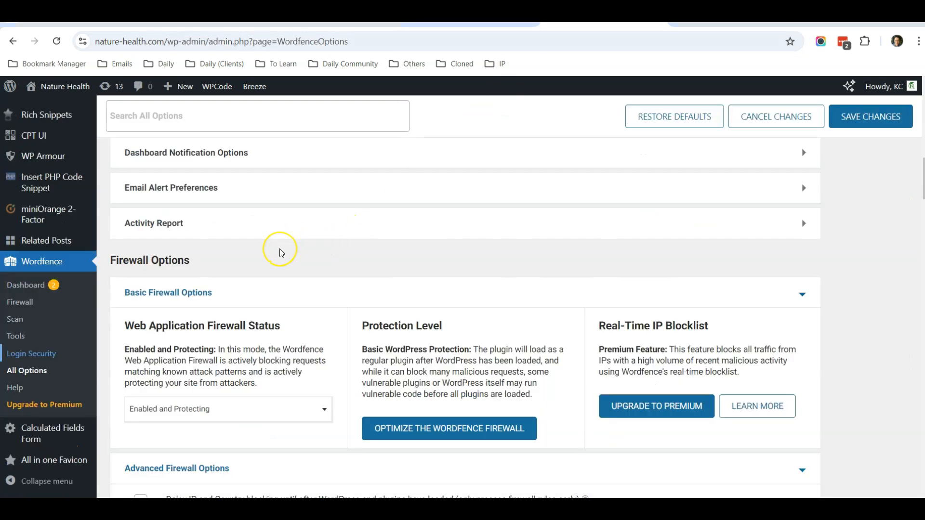
pyautogui.scroll(9, 281, 253)
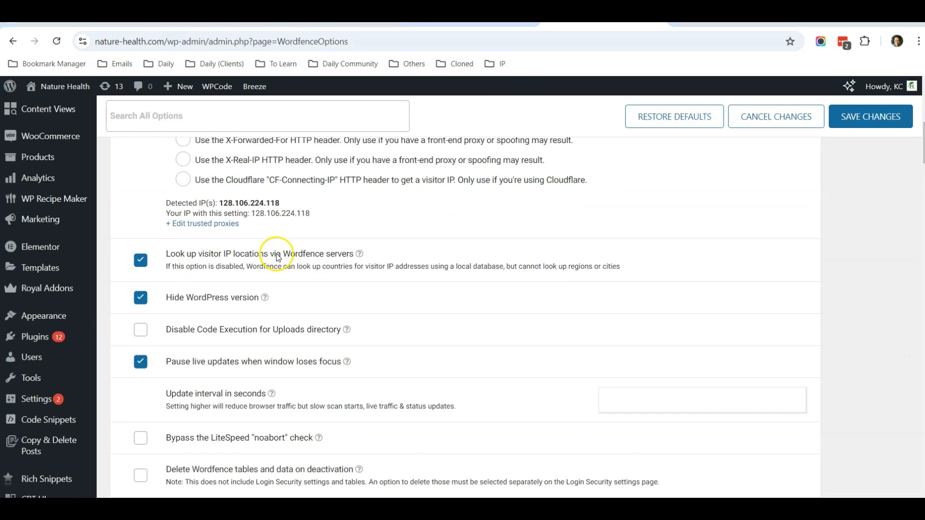
pyautogui.scroll(4, 275, 259)
pyautogui.scroll(-1, 272, 258)
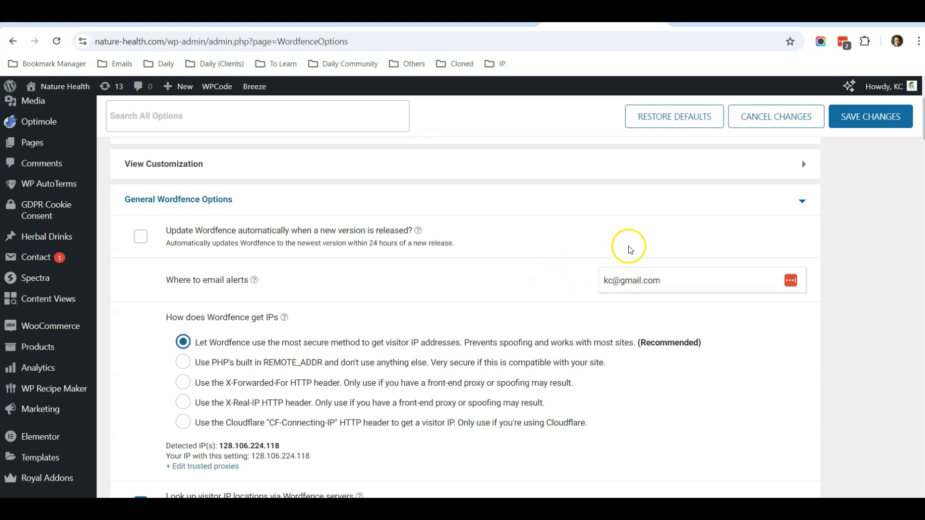
# Open Wordfence's Login Security settings and examine the 2FA, XML-RPC, WooCommerce integration and reCAPTCHA options.
pyautogui.click(722, 20)
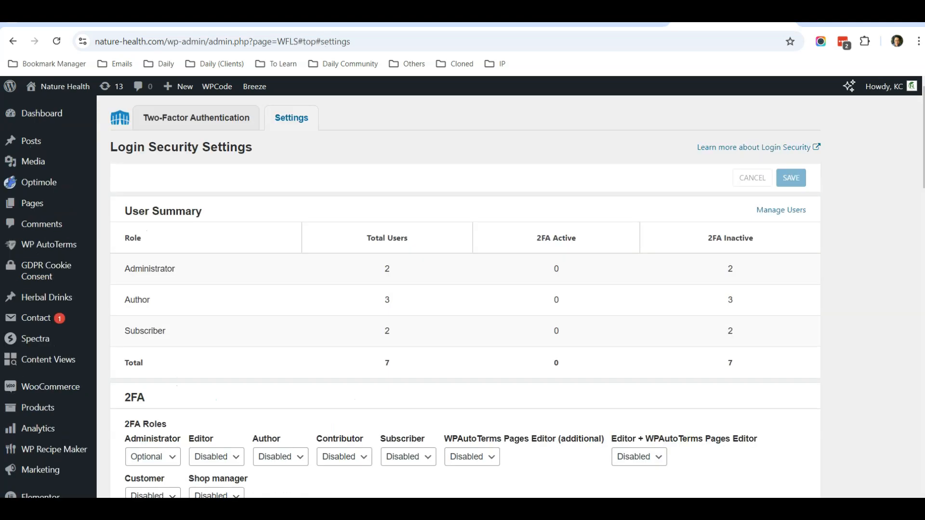
pyautogui.scroll(-15, 145, 231)
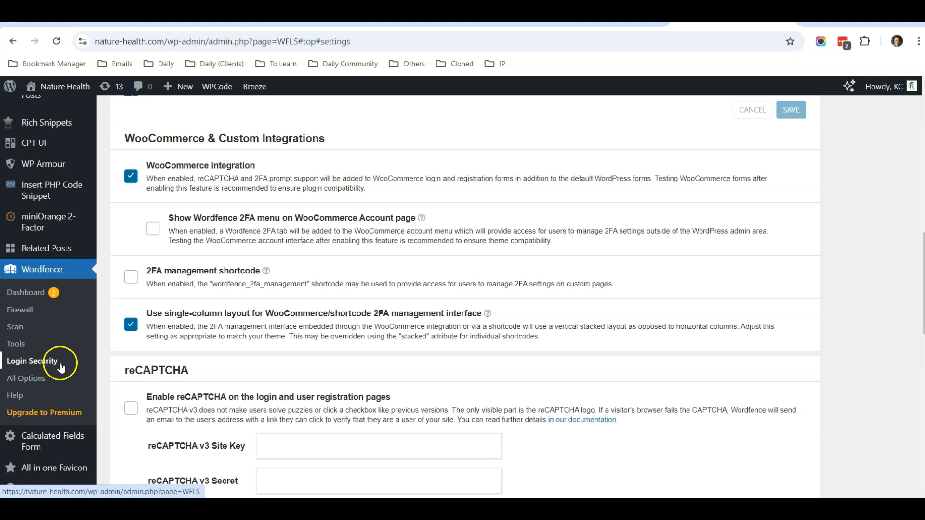
pyautogui.click(69, 367)
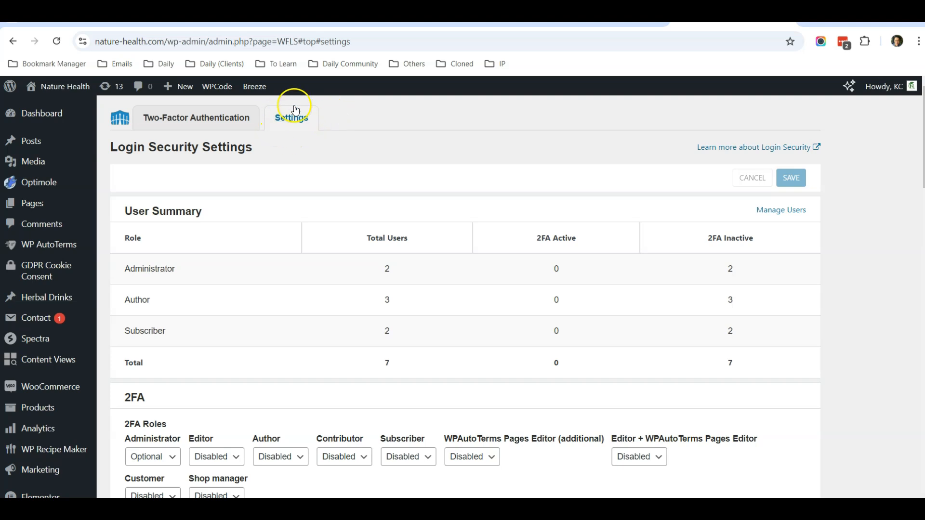
pyautogui.scroll(-10, 315, 149)
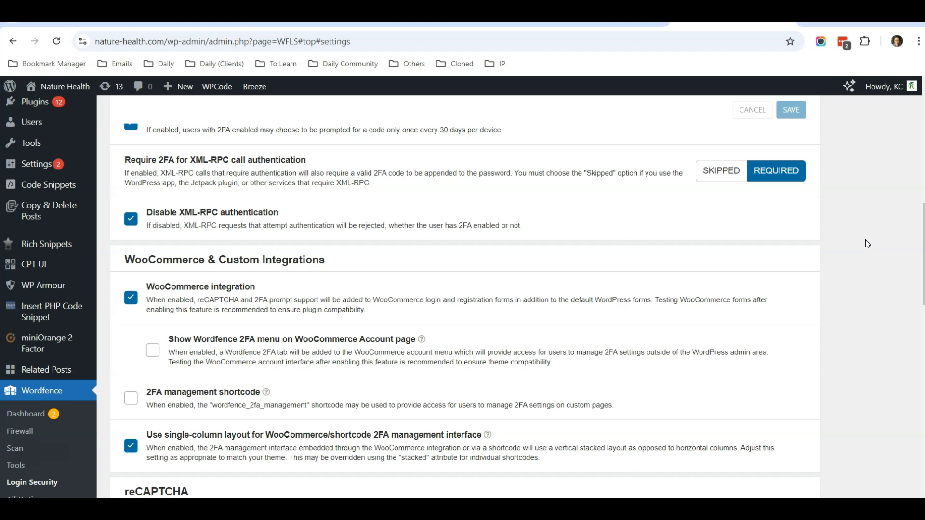
pyautogui.scroll(-5, 351, 289)
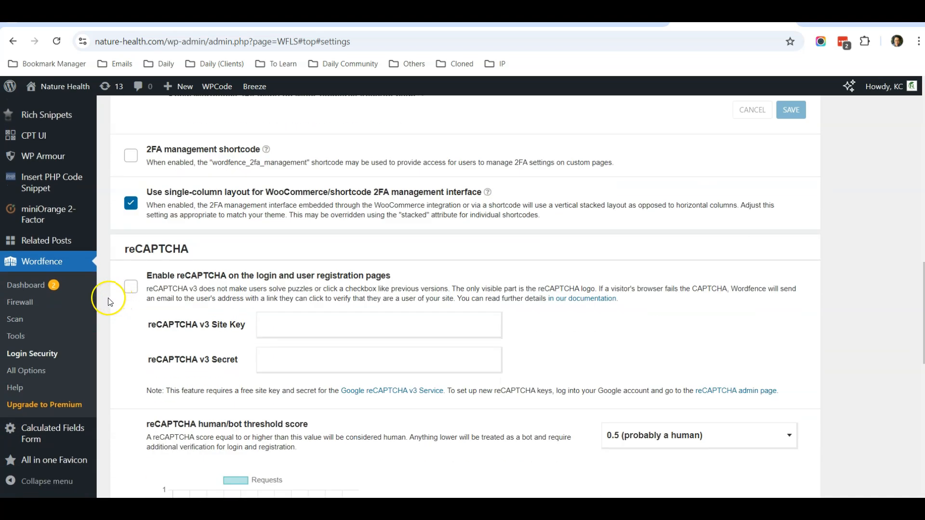
# Open the page for adding new plugins and search it for WP Armour.
pyautogui.scroll(4, 113, 302)
pyautogui.scroll(3, 108, 301)
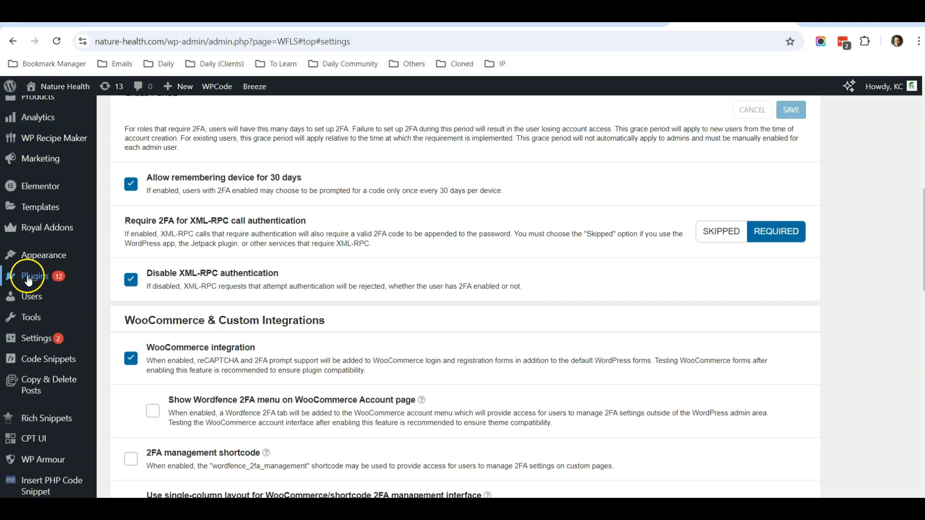
pyautogui.moveTo(39, 276)
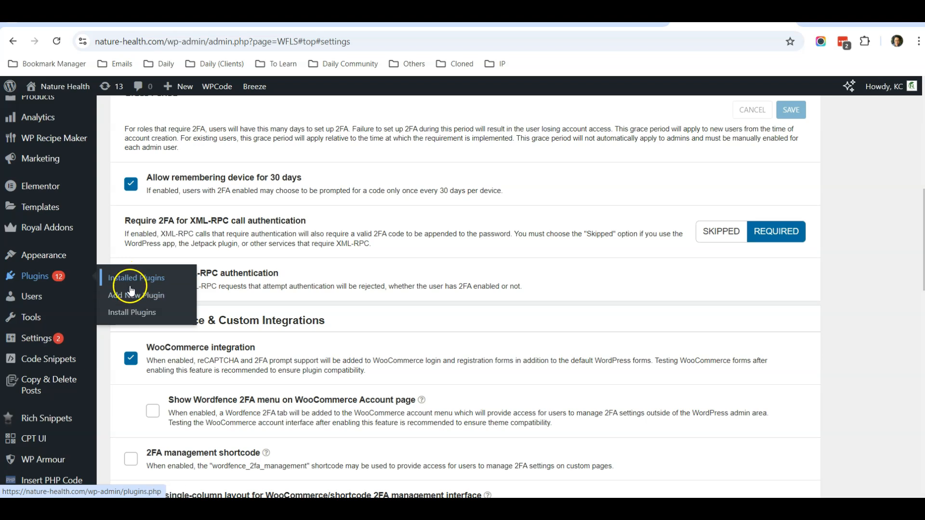
pyautogui.click(131, 295)
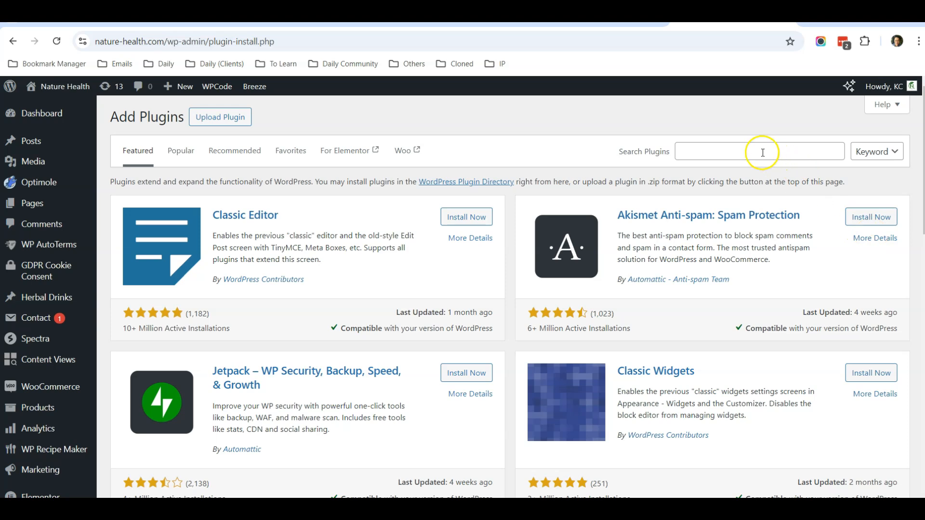
pyautogui.click(753, 150)
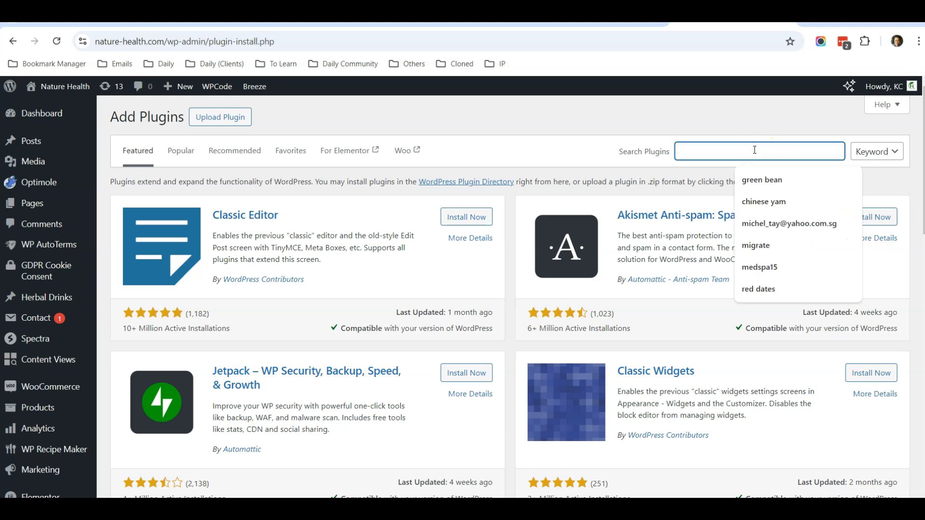
pyautogui.write('wp armo')
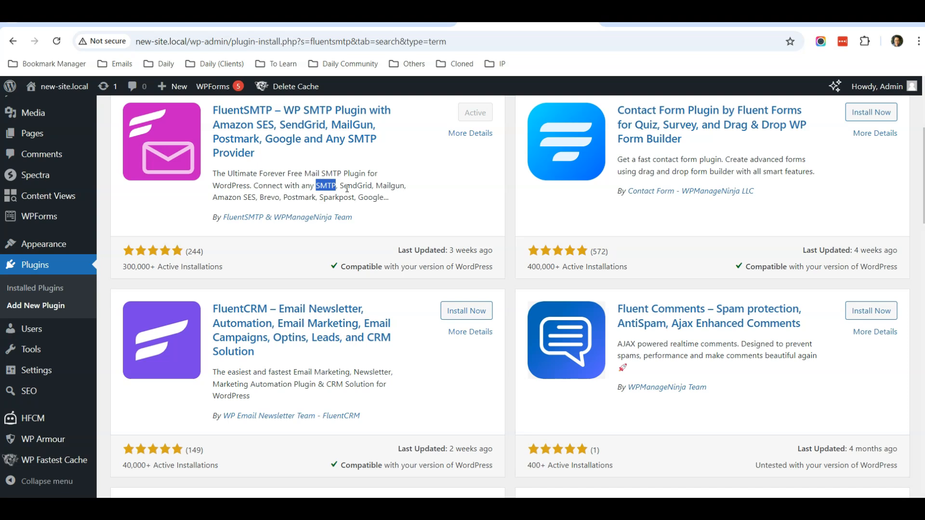
# Open FluentSMTP's connection settings and delete the existing Sendinblue email connection.
pyautogui.click(228, 117)
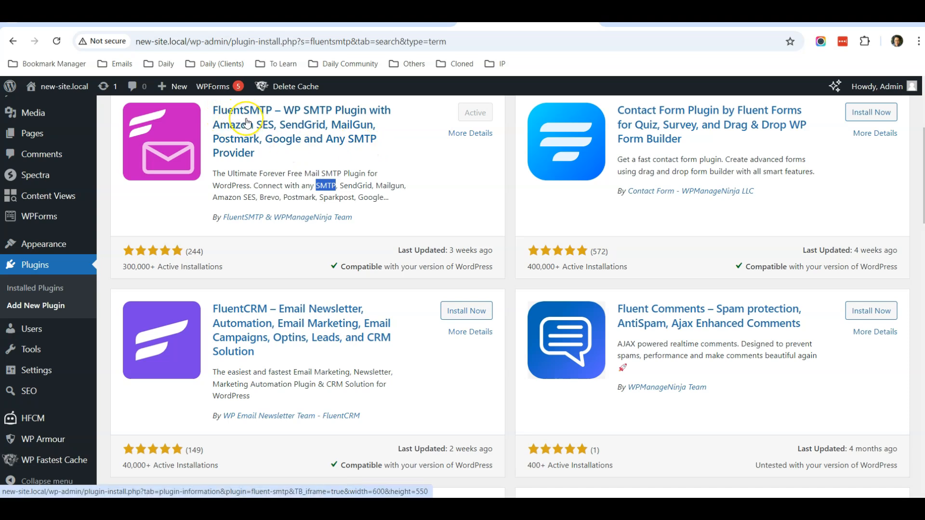
pyautogui.scroll(-3, 68, 255)
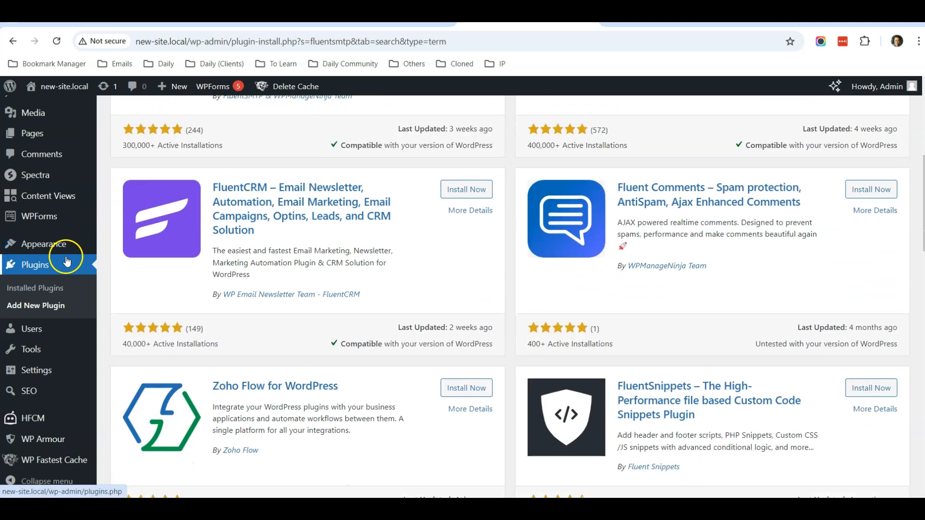
pyautogui.scroll(3, 68, 278)
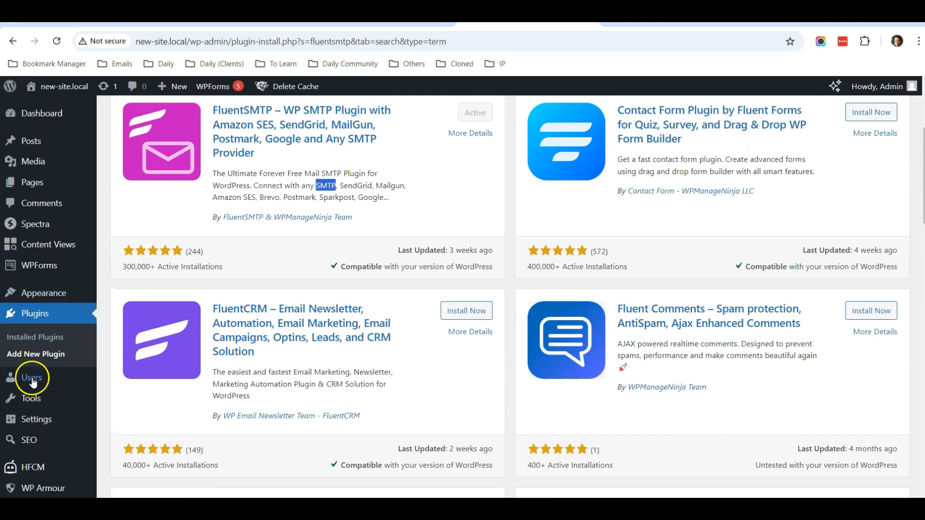
pyautogui.moveTo(48, 419)
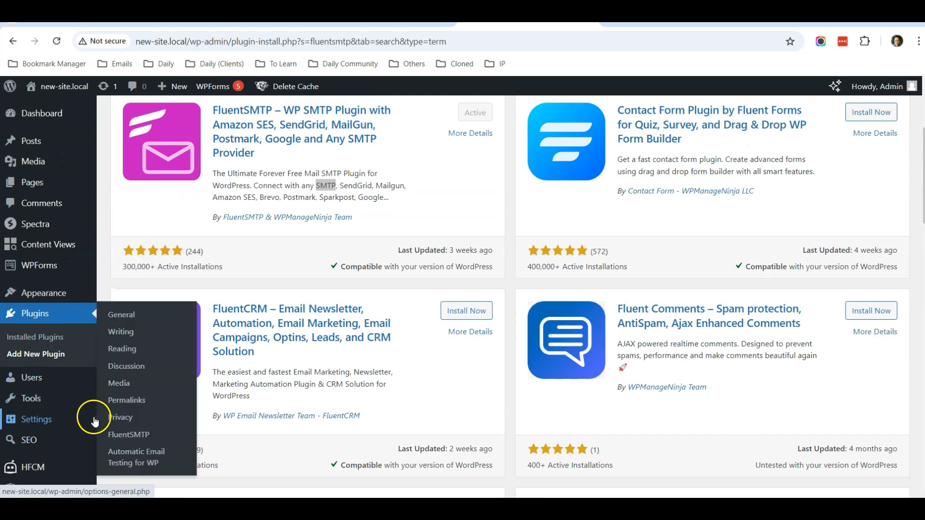
pyautogui.click(135, 435)
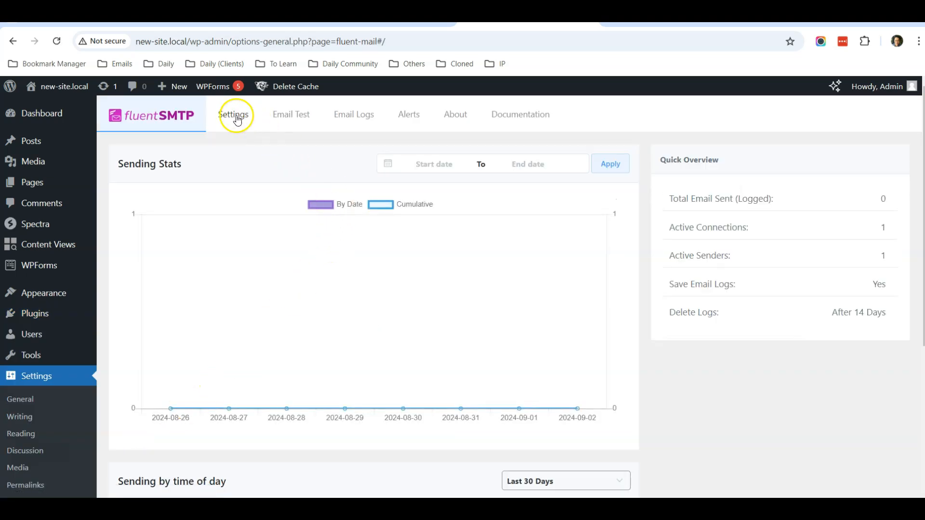
pyautogui.click(235, 117)
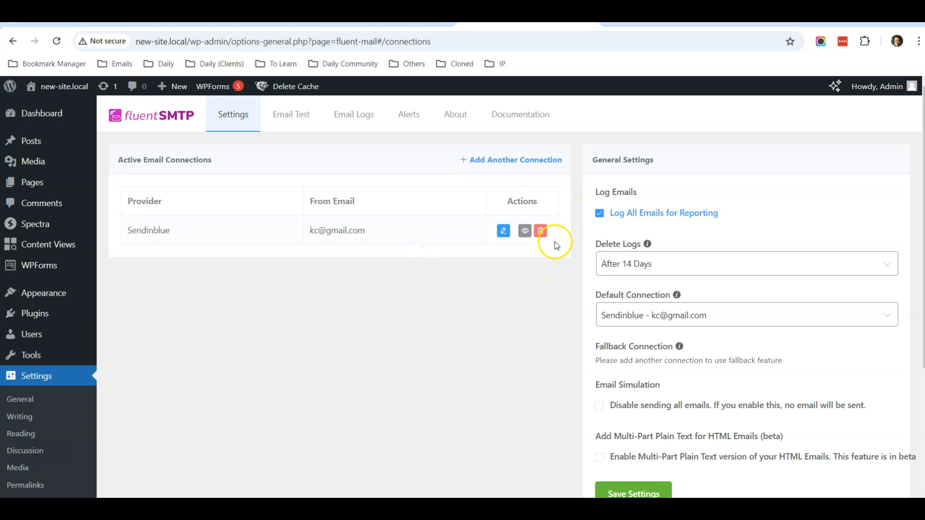
pyautogui.click(540, 232)
pyautogui.click(505, 203)
# Start another FluentSMTP connection with Brevo as the provider and fill in the sender's e-mail address and name.
pyautogui.click(491, 160)
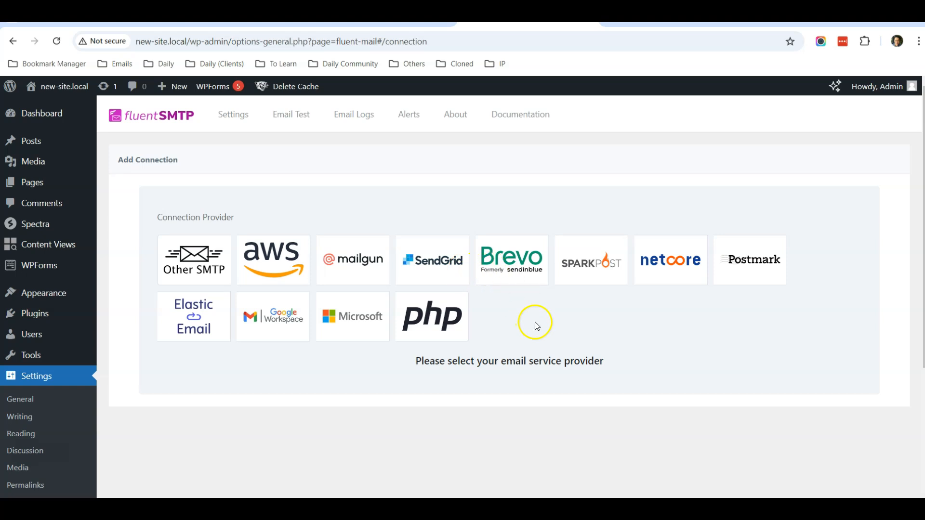
pyautogui.click(514, 271)
pyautogui.scroll(-1, 356, 277)
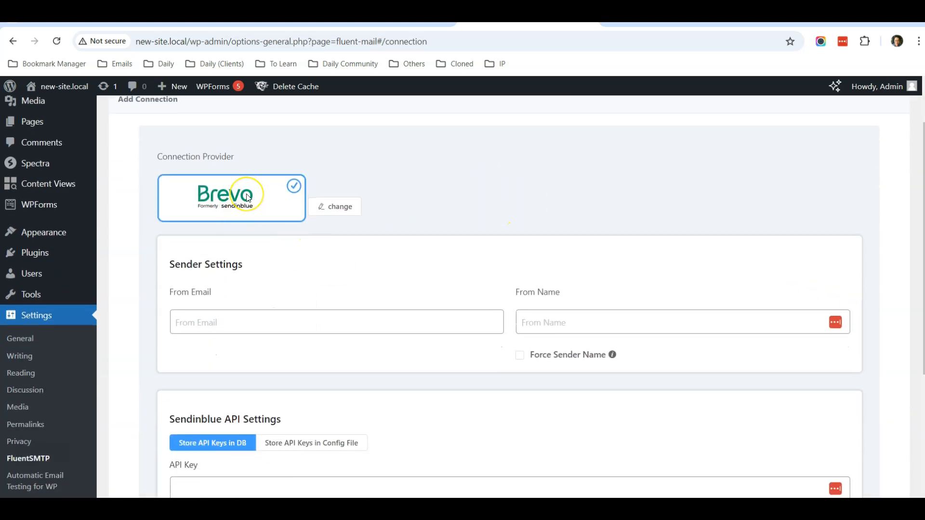
pyautogui.click(246, 322)
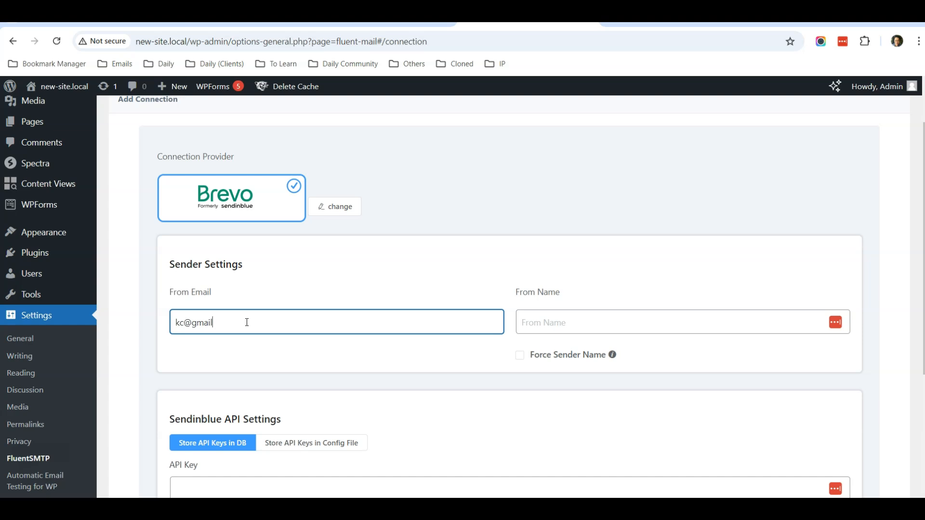
pyautogui.press('Tab')
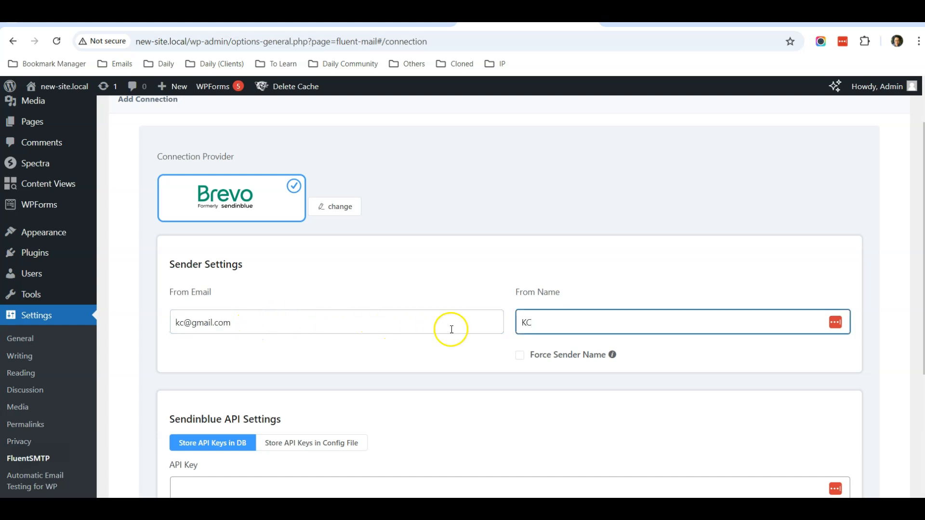
# Examine the Brevo connection form, including the API key field, the link for getting a v3 key and the sender settings.
pyautogui.scroll(-4, 453, 327)
pyautogui.click(268, 312)
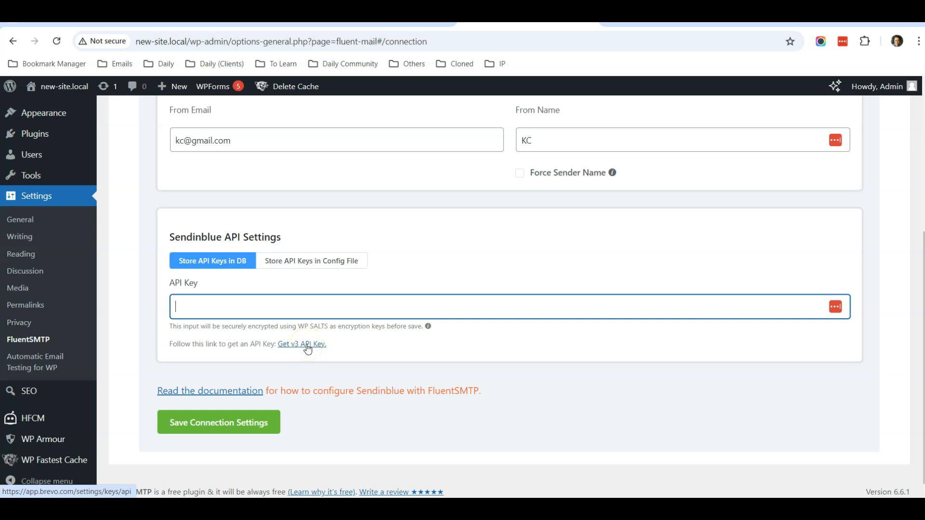
pyautogui.scroll(5, 308, 349)
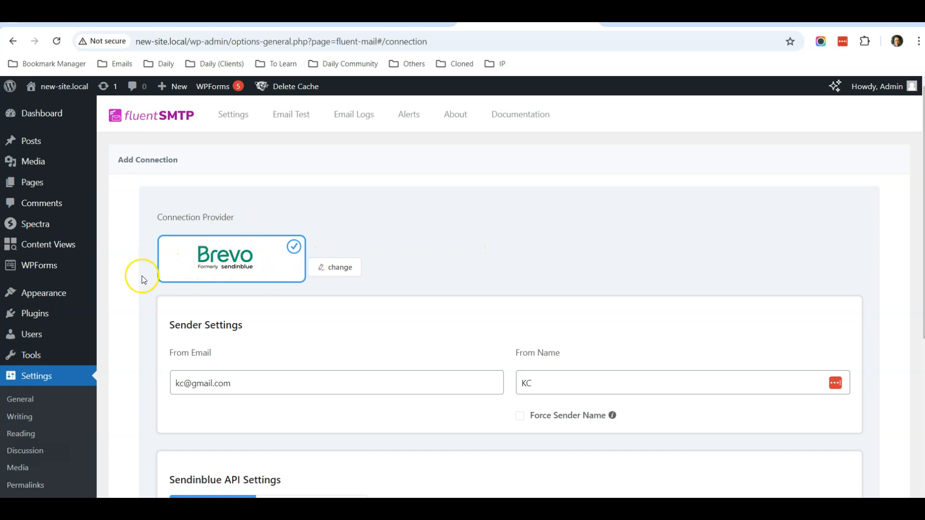
pyautogui.scroll(-1, 143, 280)
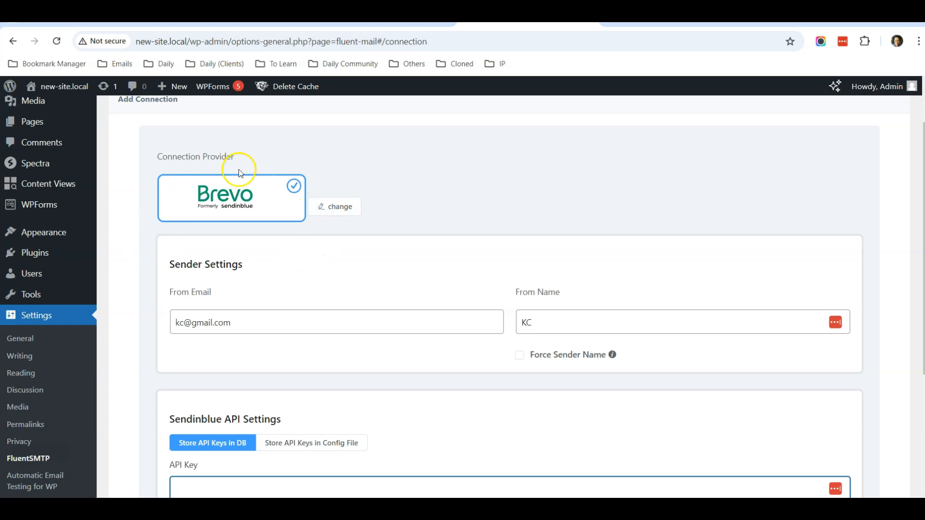
pyautogui.scroll(-1, 175, 235)
pyautogui.scroll(-2, 174, 235)
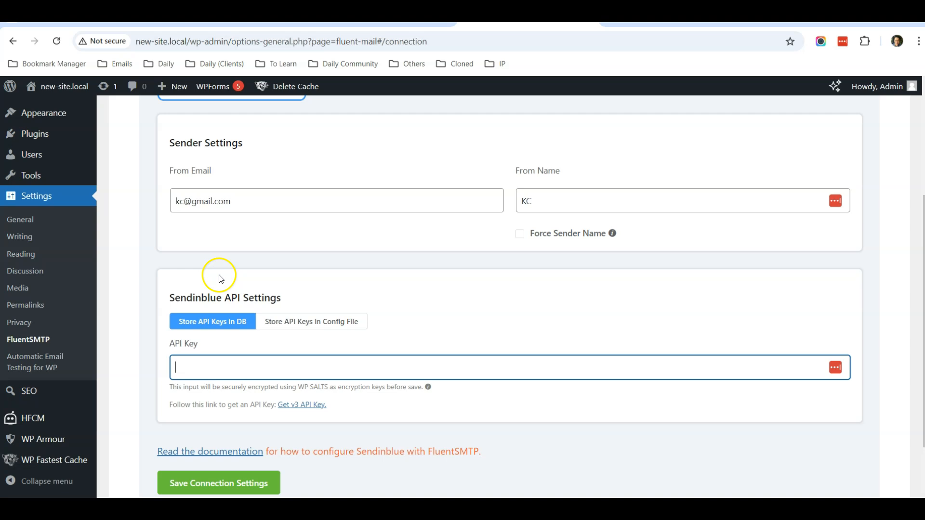
pyautogui.doubleClick(195, 300)
pyautogui.click(230, 300)
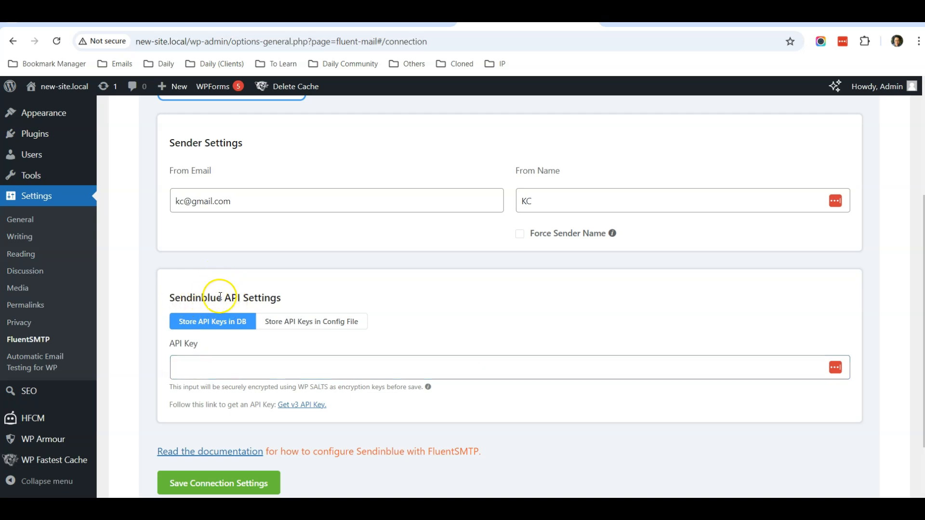
pyautogui.scroll(3, 212, 296)
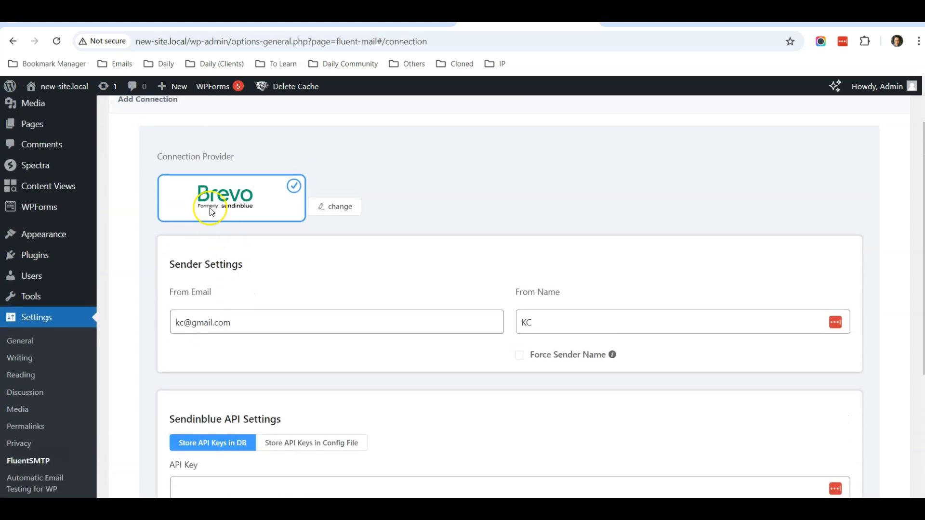
pyautogui.scroll(-1, 120, 285)
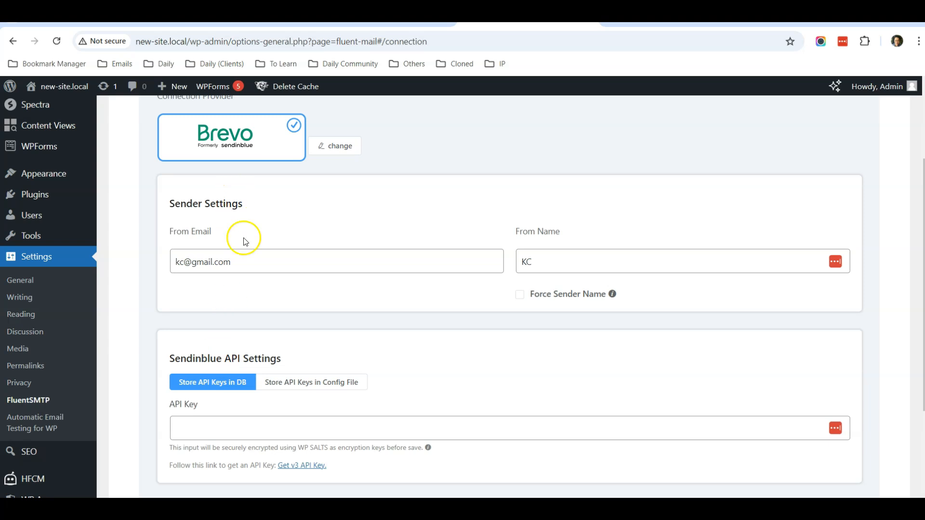
pyautogui.scroll(-1, 347, 414)
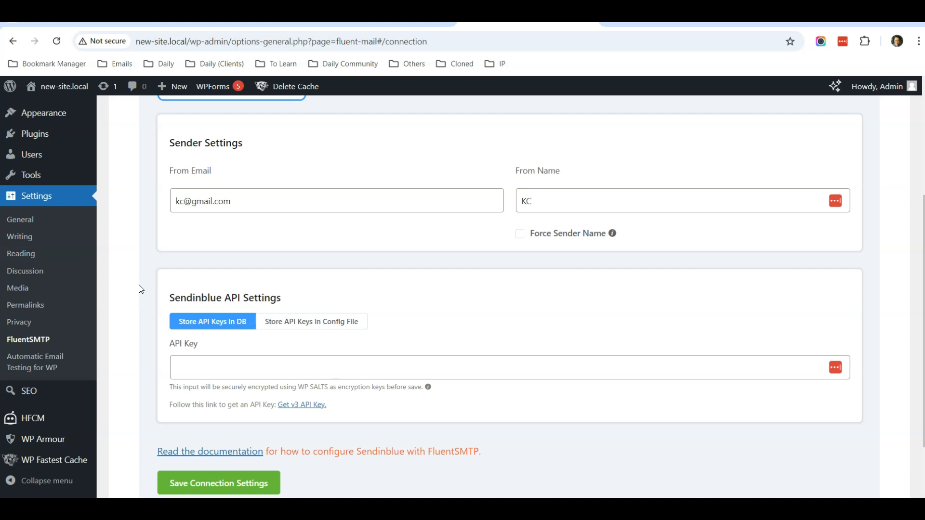
pyautogui.scroll(4, 140, 289)
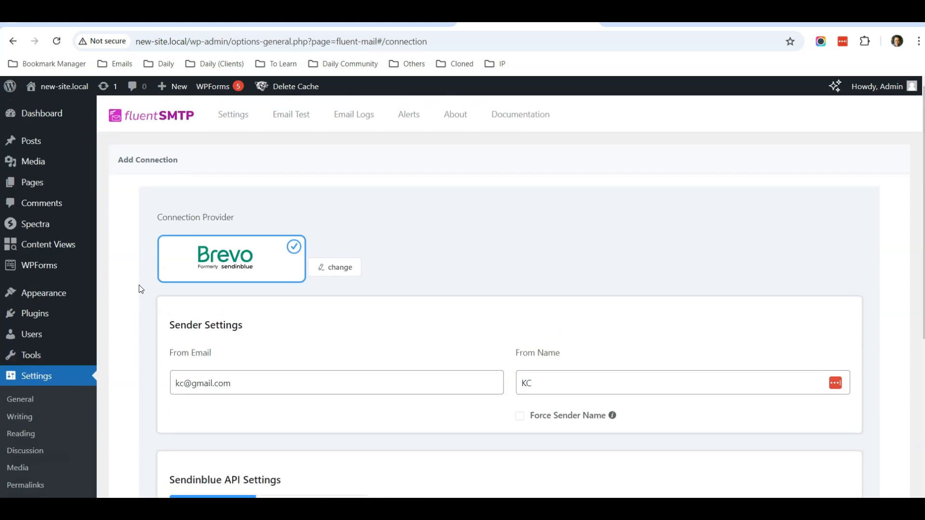
# Leave the connection form for the page for adding new plugins and search for "automatic email testing".
pyautogui.click(49, 317)
pyautogui.click(54, 355)
pyautogui.click(706, 207)
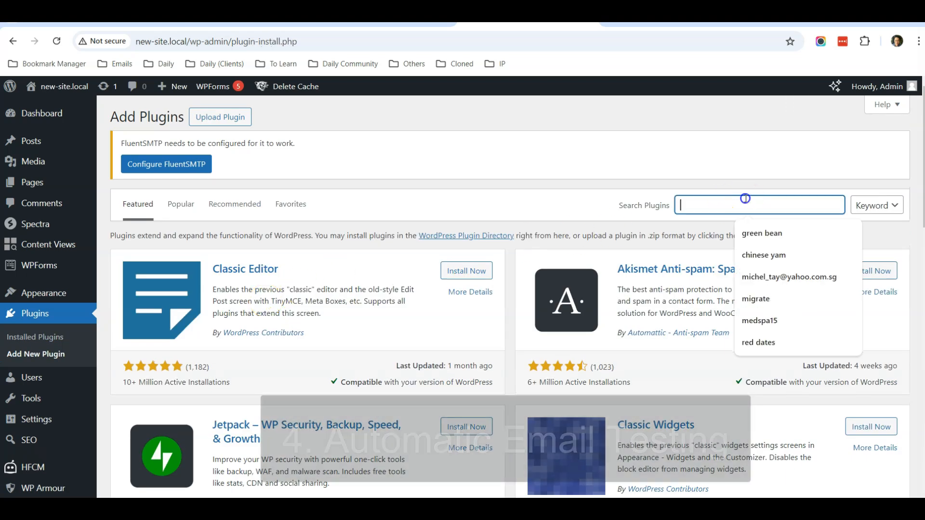
pyautogui.write('autom')
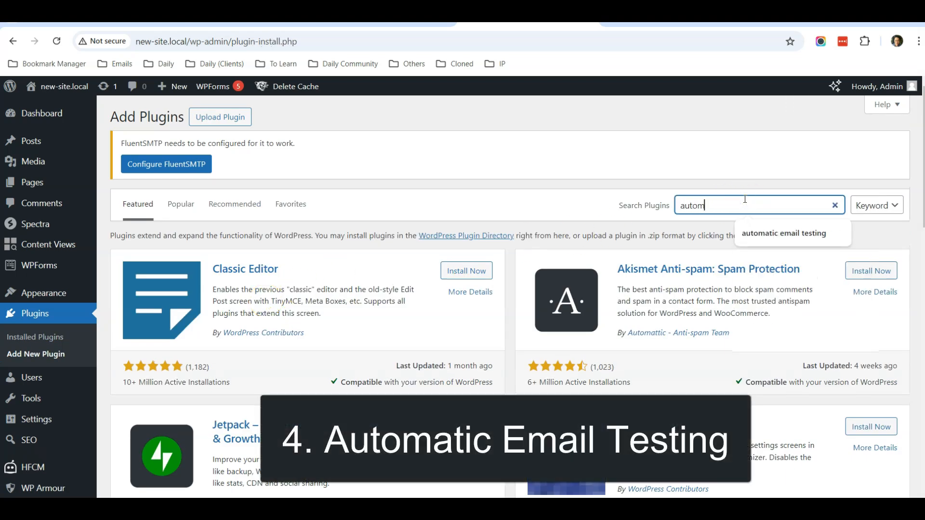
pyautogui.write('atic email testing')
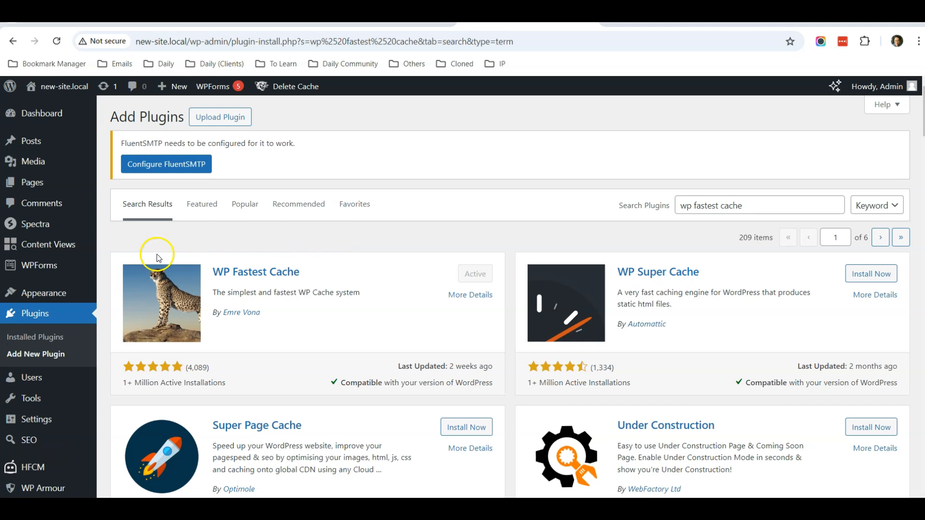
# Open the WP Fastest Cache options page after browsing the plugin search results and look over its cache settings.
pyautogui.scroll(-1, 117, 262)
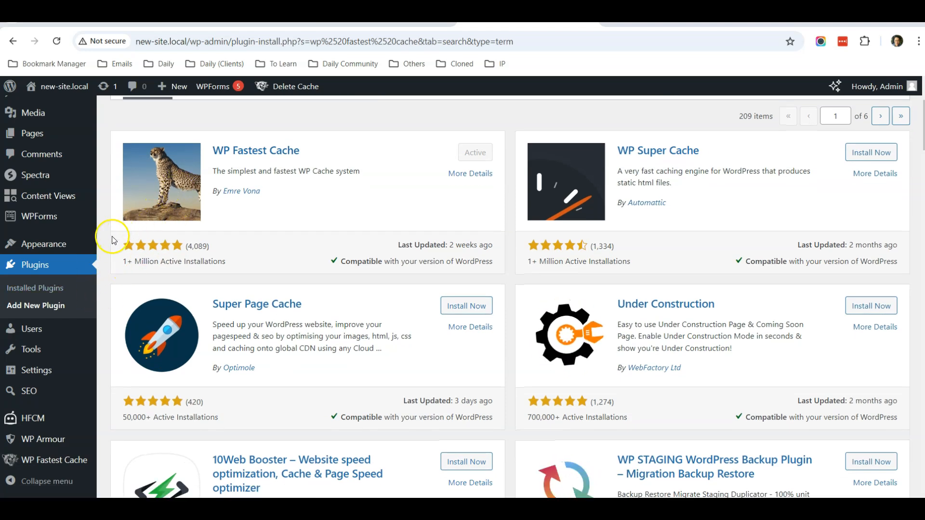
pyautogui.scroll(3, 269, 212)
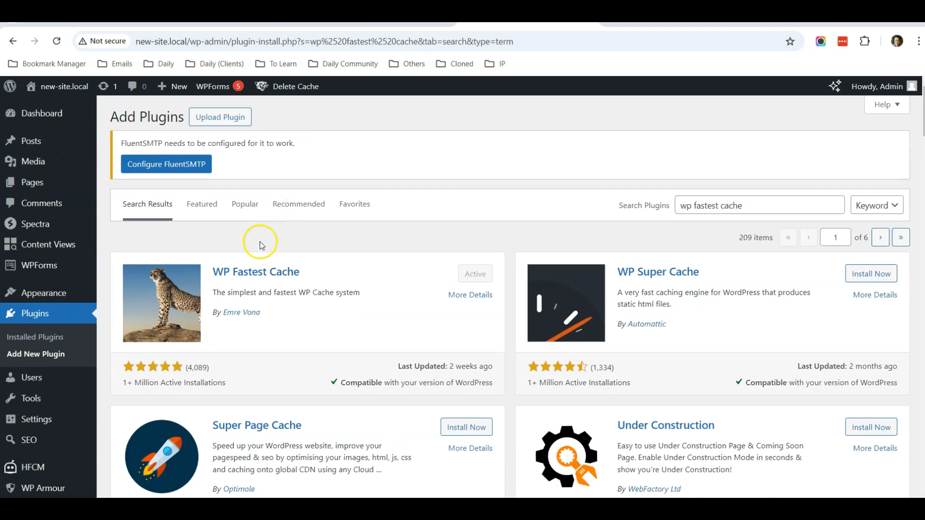
pyautogui.scroll(-7, 257, 274)
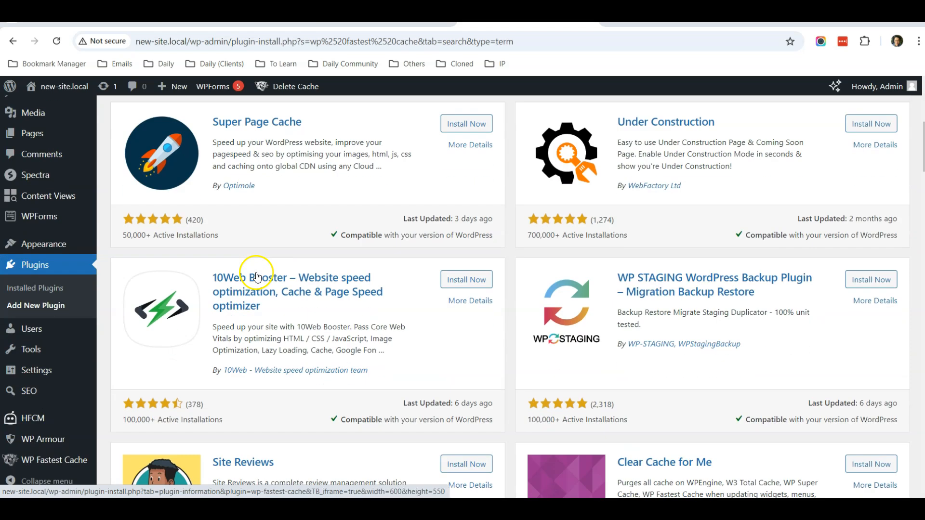
pyautogui.click(72, 459)
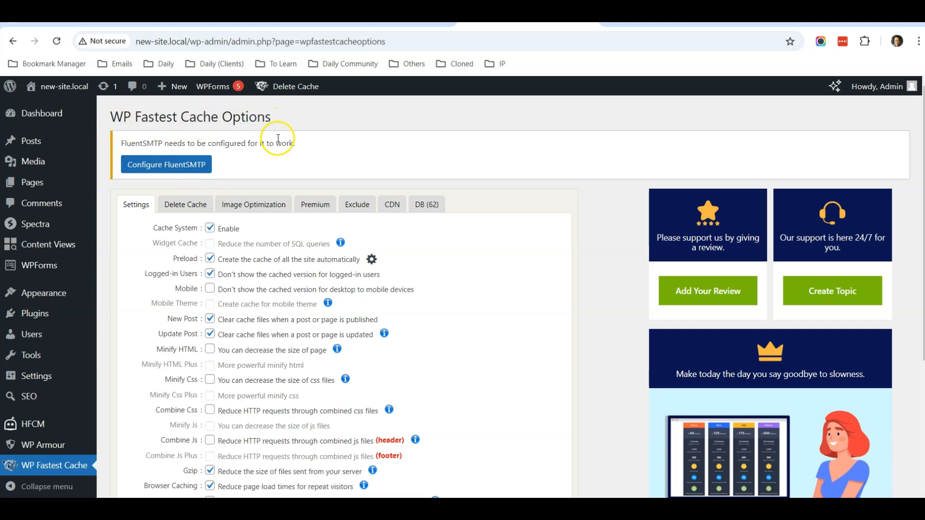
pyautogui.scroll(-2, 226, 130)
pyautogui.scroll(1, 201, 168)
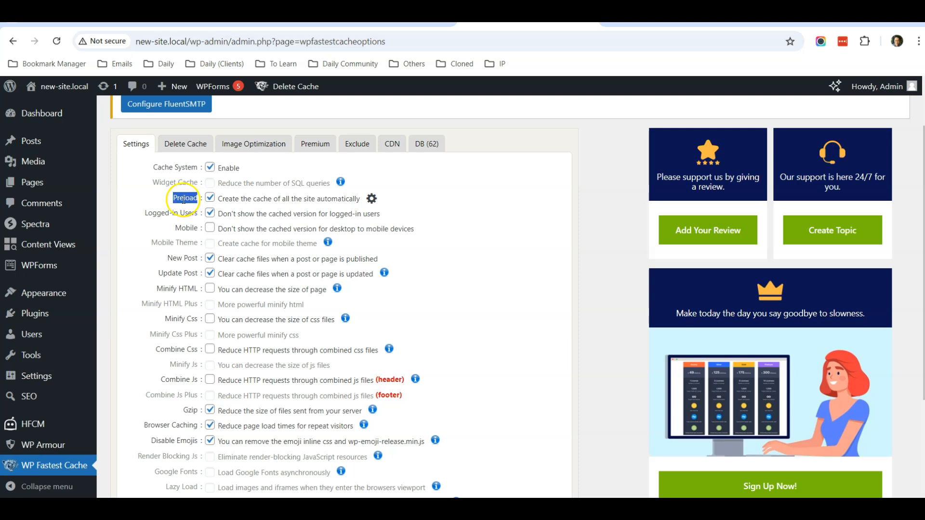
# Open the Preload settings, review the method, content types and advanced settings, and close the dialog.
pyautogui.click(372, 199)
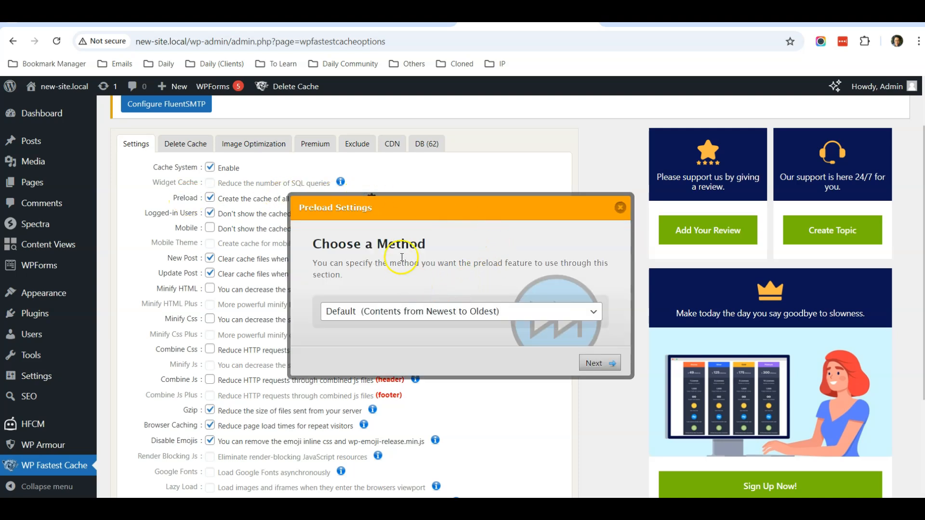
pyautogui.click(601, 363)
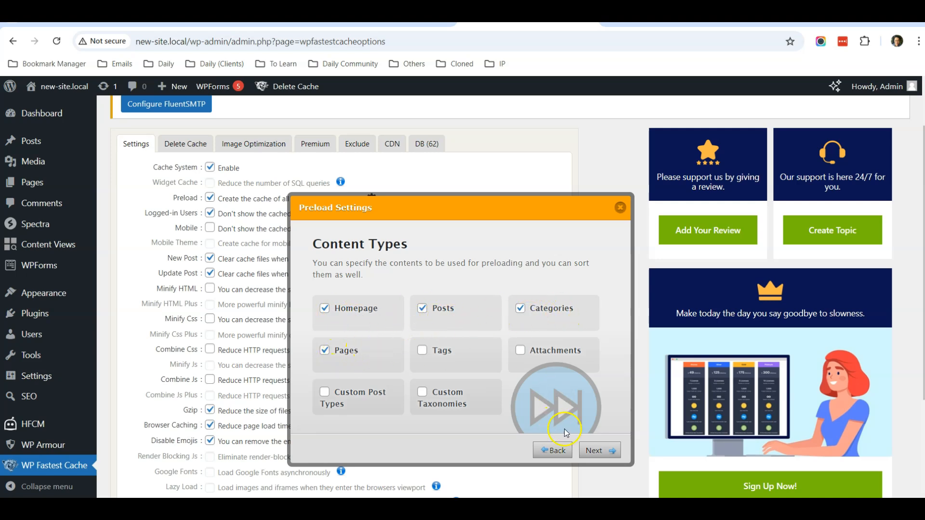
pyautogui.click(610, 451)
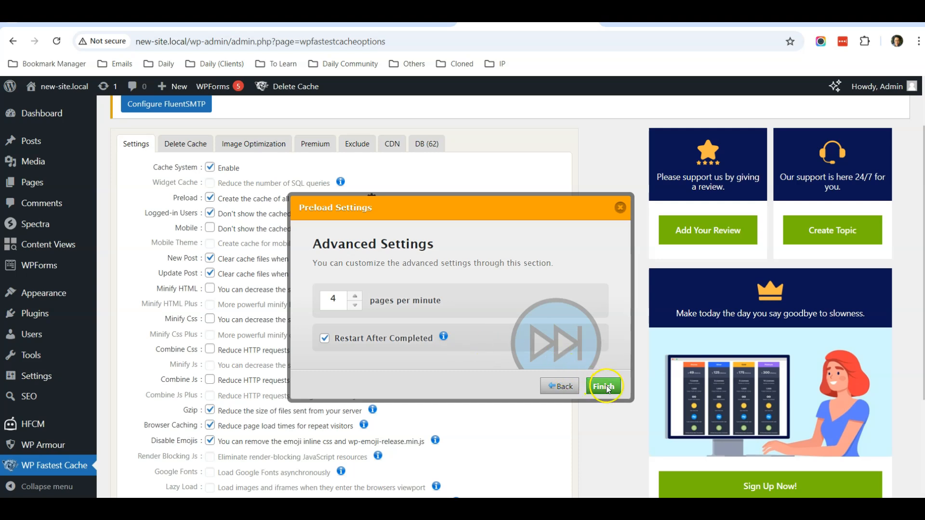
pyautogui.click(619, 208)
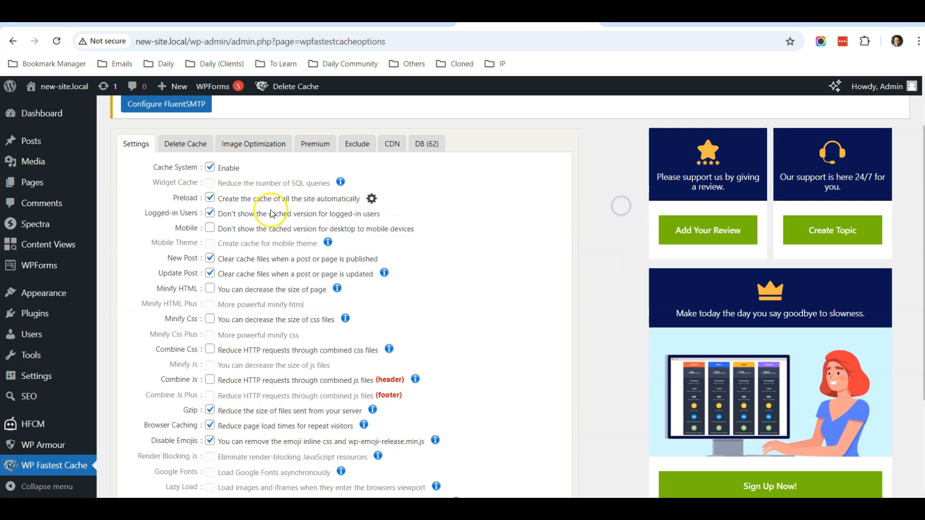
# Submit the WP Fastest Cache settings and look over the list of caching and minification options.
pyautogui.scroll(-3, 457, 298)
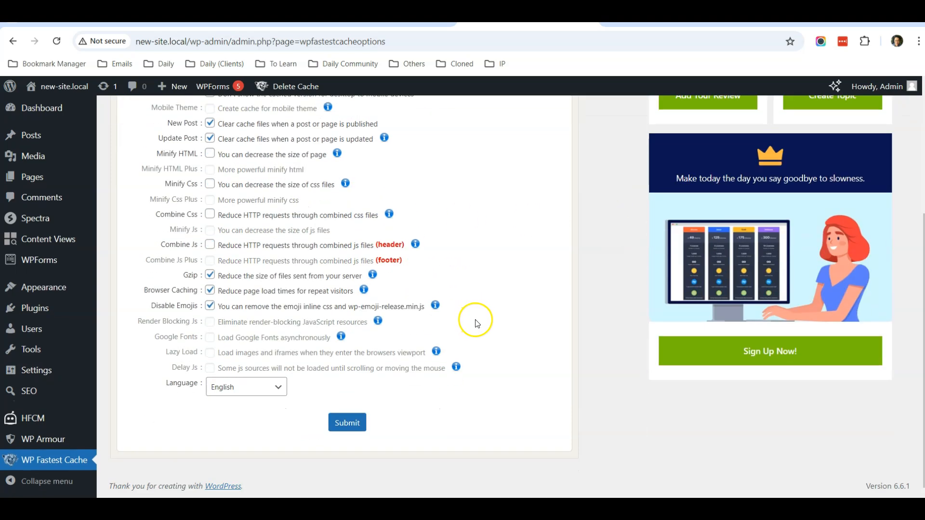
pyautogui.click(349, 423)
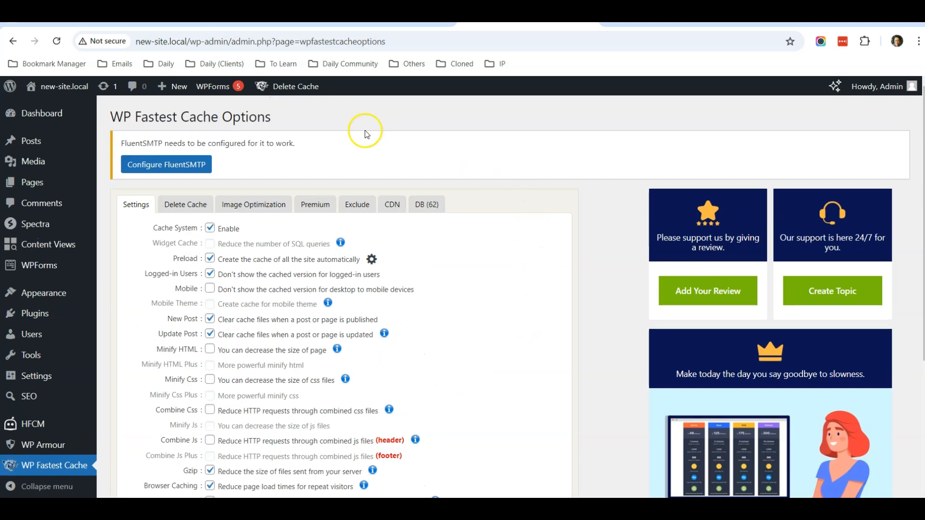
pyautogui.moveTo(299, 88)
pyautogui.scroll(-4, 243, 323)
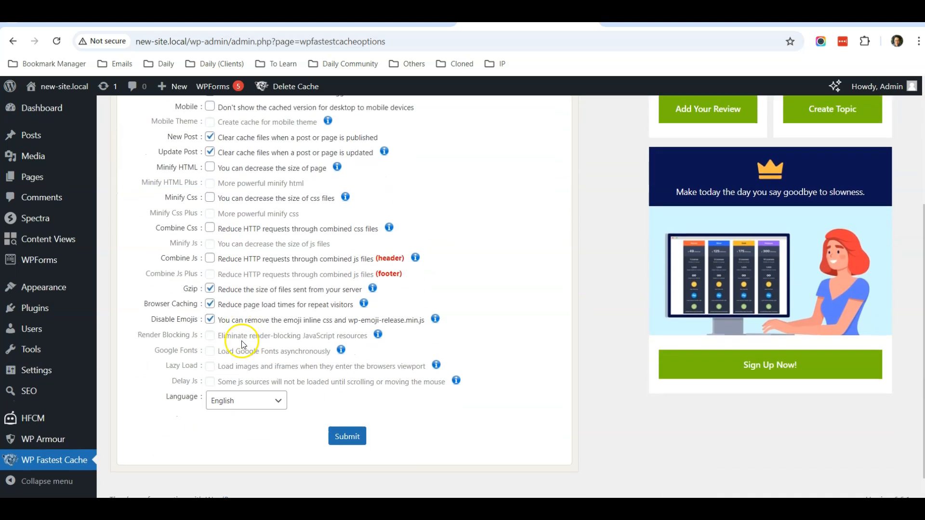
pyautogui.scroll(3, 243, 342)
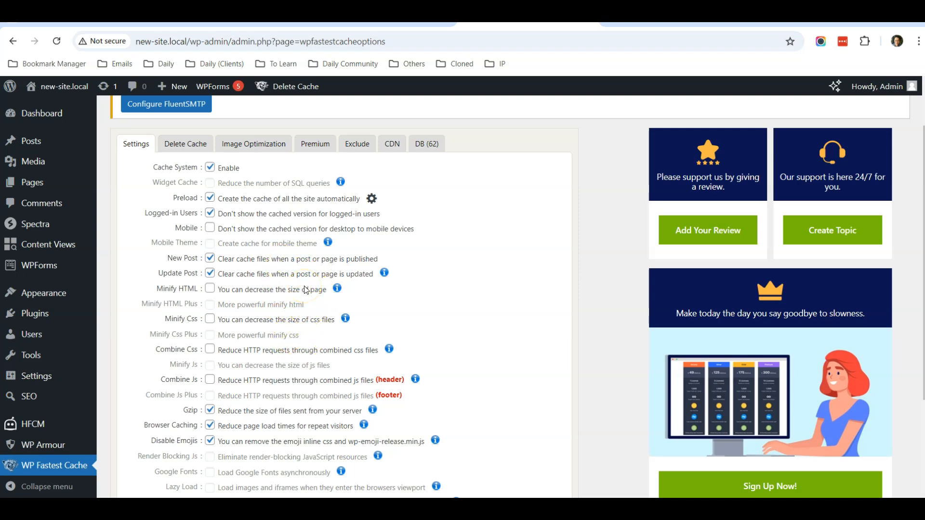
pyautogui.scroll(1, 112, 272)
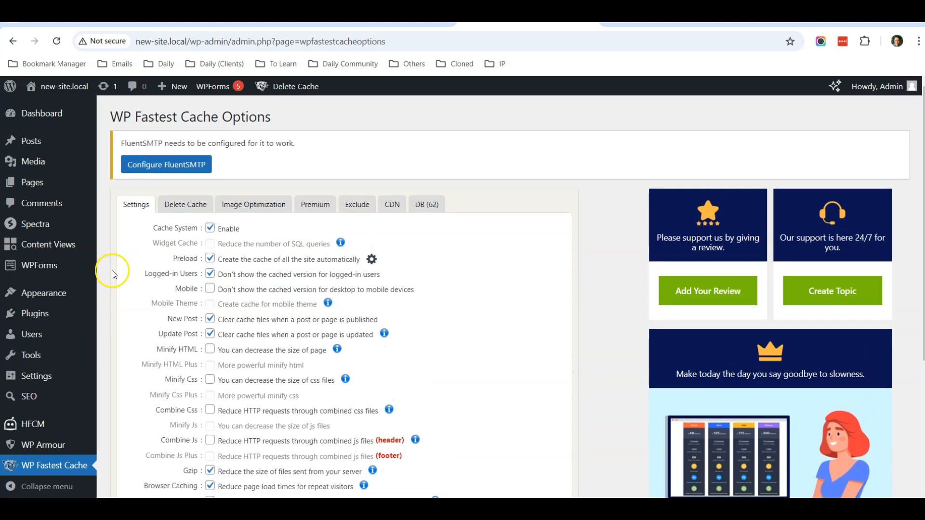
# Open the list of installed plugins and look through its entries.
pyautogui.scroll(-3, 62, 296)
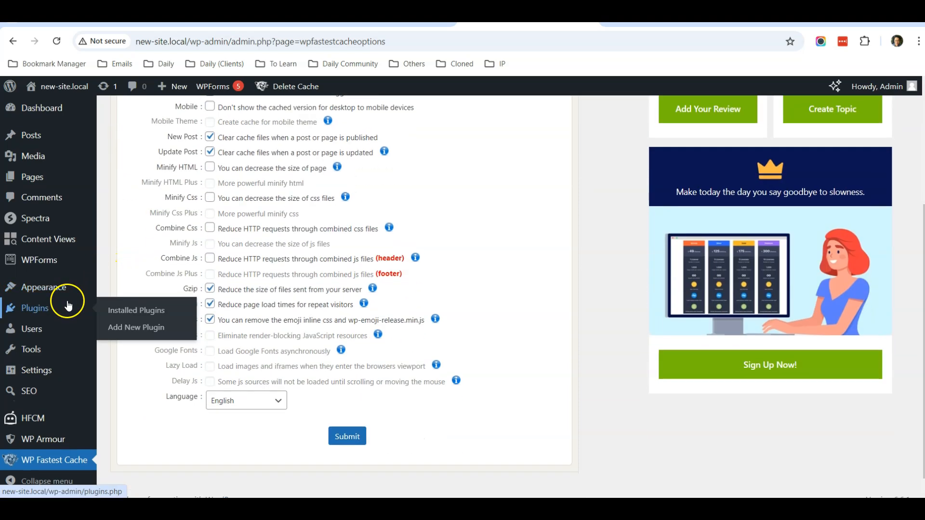
pyautogui.moveTo(54, 309)
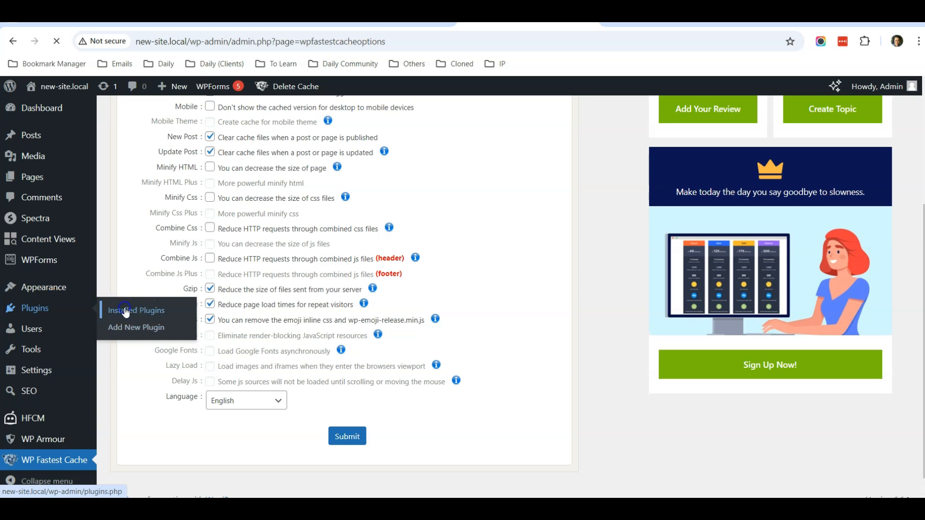
pyautogui.scroll(-6, 262, 305)
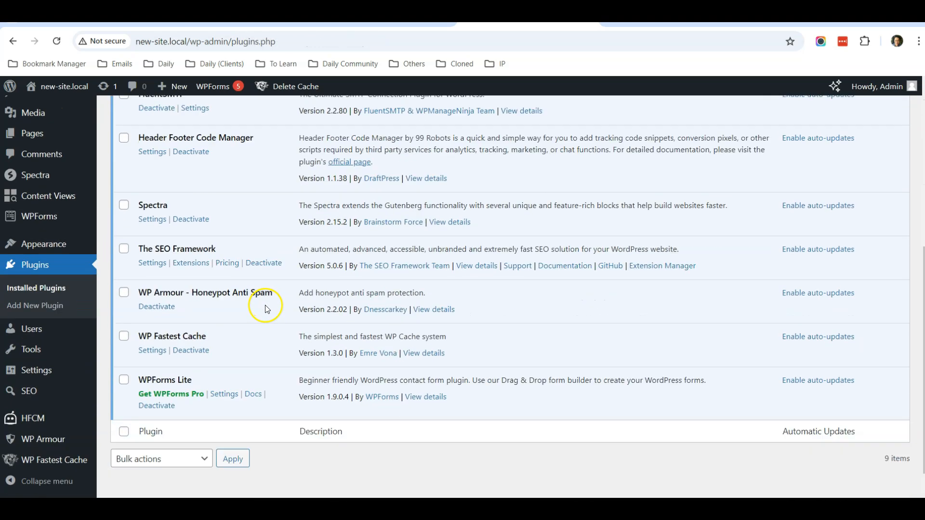
pyautogui.scroll(5, 249, 327)
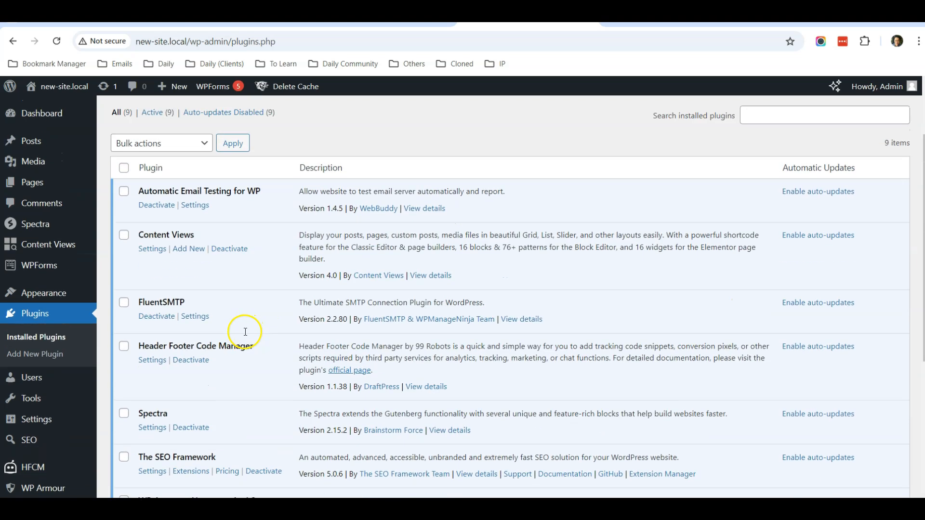
pyautogui.scroll(2, 245, 331)
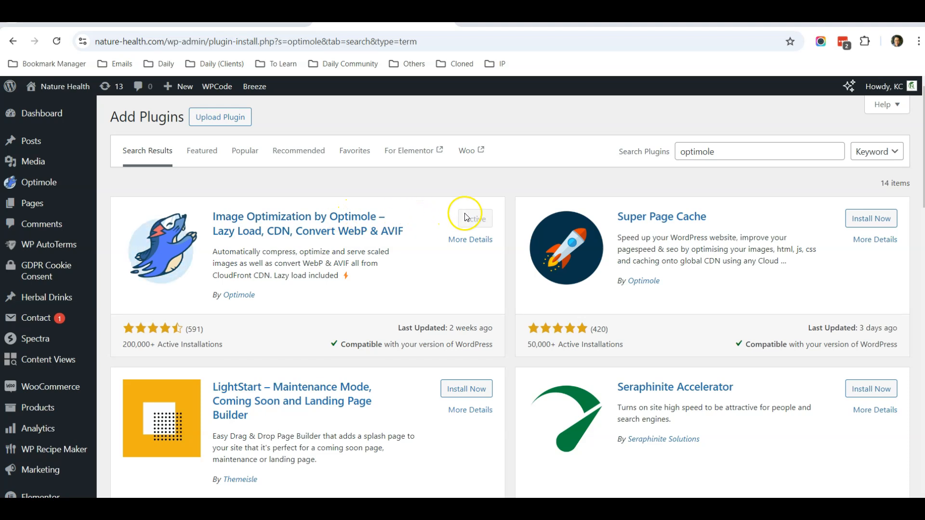
# Open the Optimole dashboard on the Nature Health site and examine the monthly visits quota and image optimization statistics.
pyautogui.moveTo(45, 182)
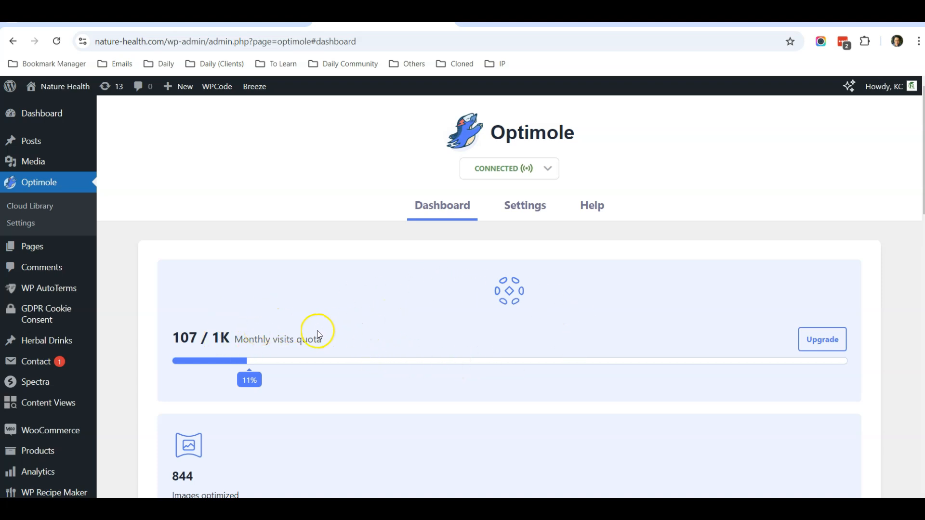
pyautogui.scroll(-2, 332, 316)
pyautogui.scroll(-1, 332, 316)
pyautogui.scroll(3, 329, 313)
# Open Optimole's general settings and examine the image handling, lazy loading, error diagnosis, badge and cached resources options.
pyautogui.click(525, 208)
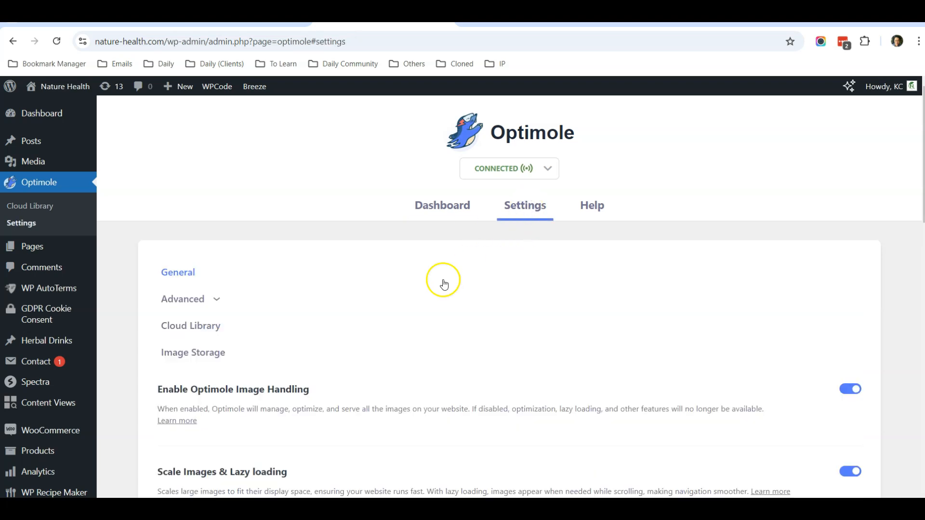
pyautogui.scroll(-3, 379, 315)
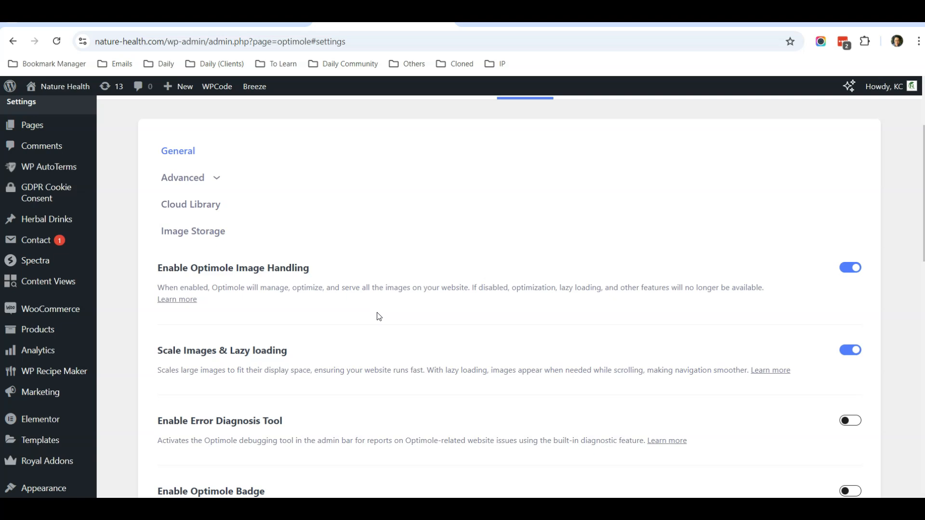
pyautogui.scroll(-6, 379, 316)
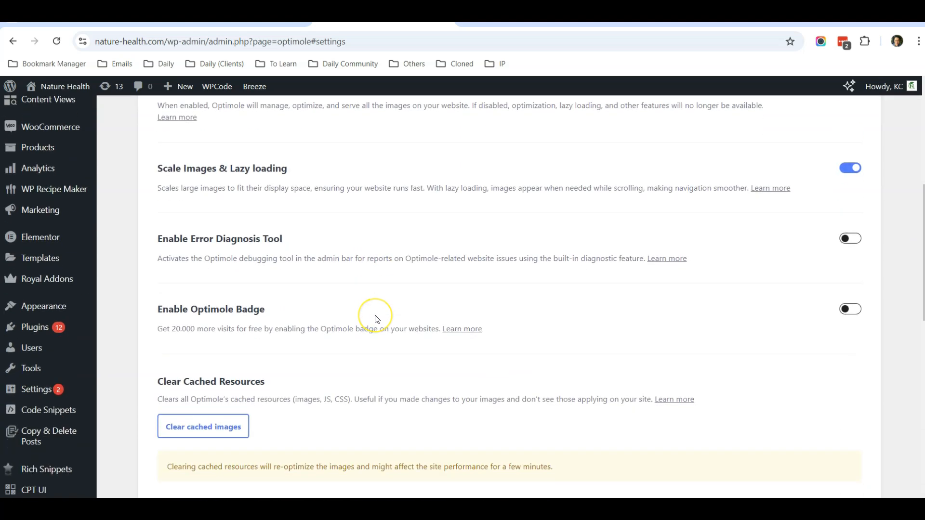
pyautogui.scroll(4, 376, 319)
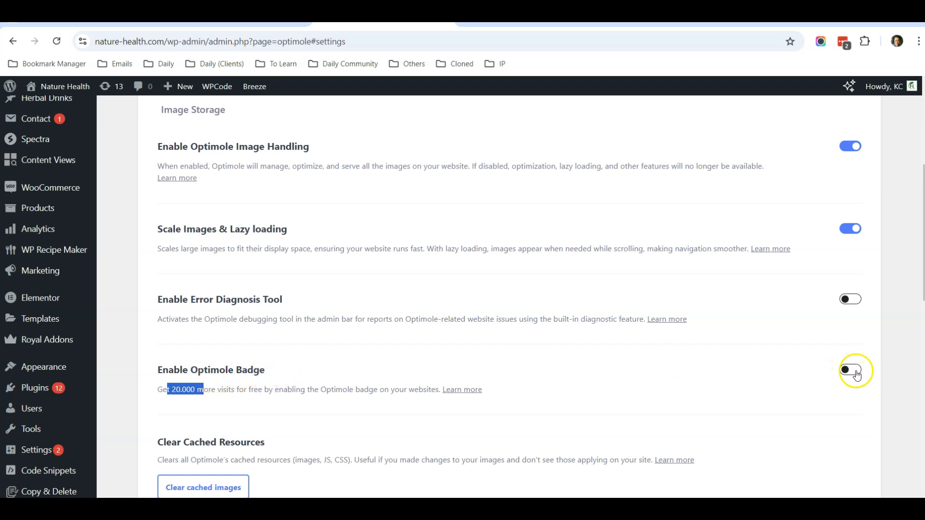
pyautogui.scroll(5, 623, 368)
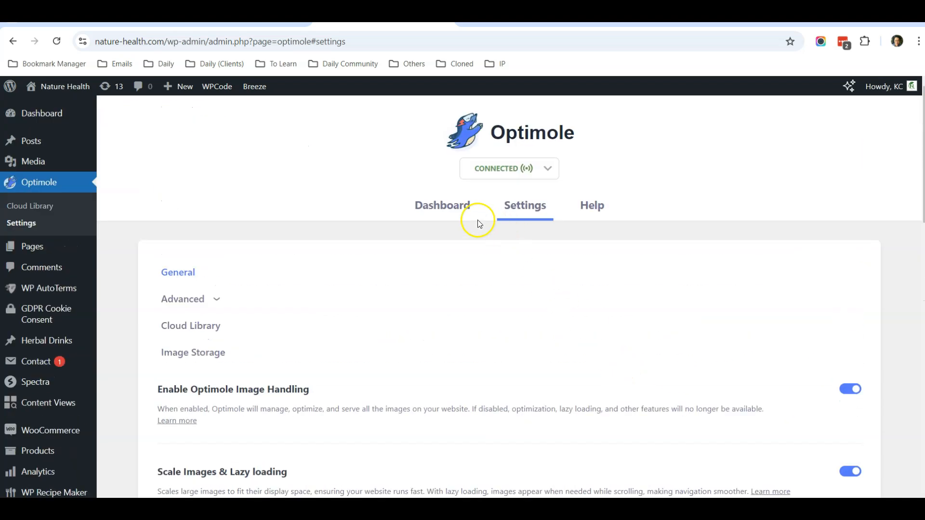
# Return to the Optimole dashboard and review the visits quota, optimized images and saved file size.
pyautogui.click(444, 212)
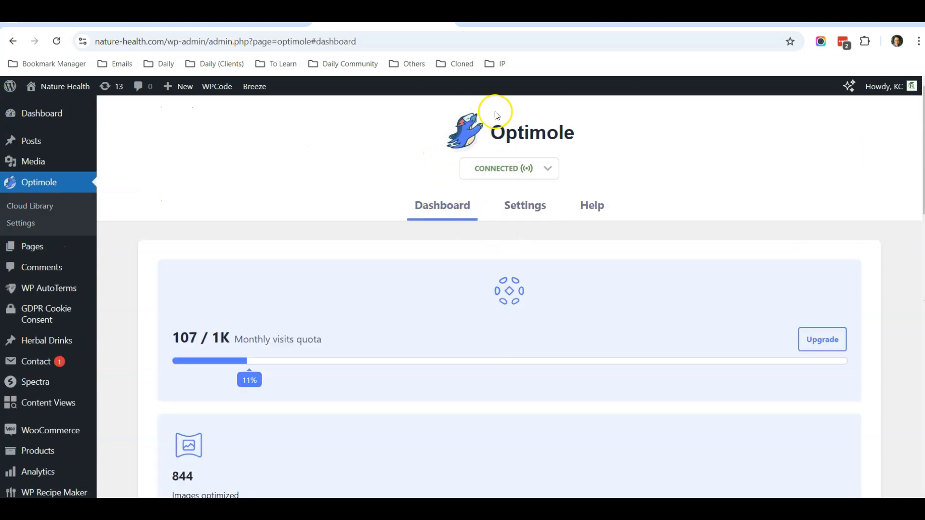
pyautogui.scroll(-5, 129, 264)
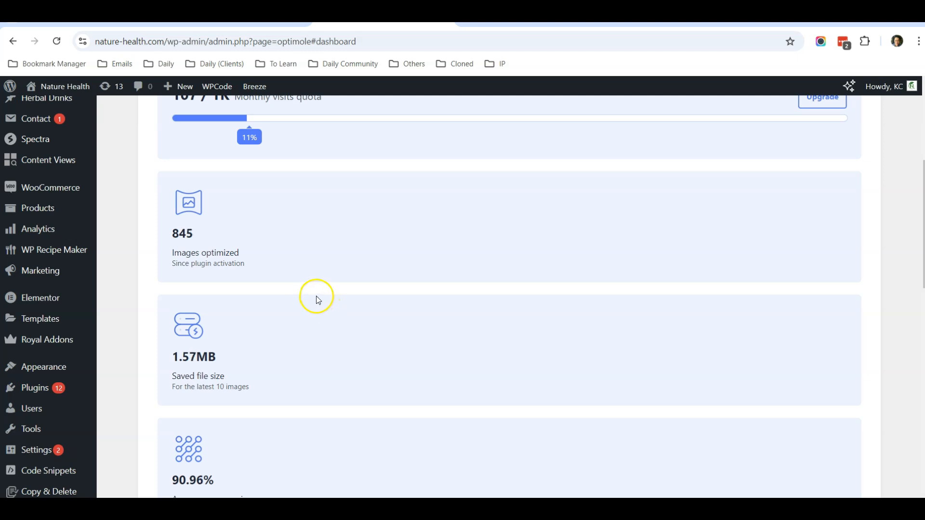
pyautogui.scroll(5, 316, 296)
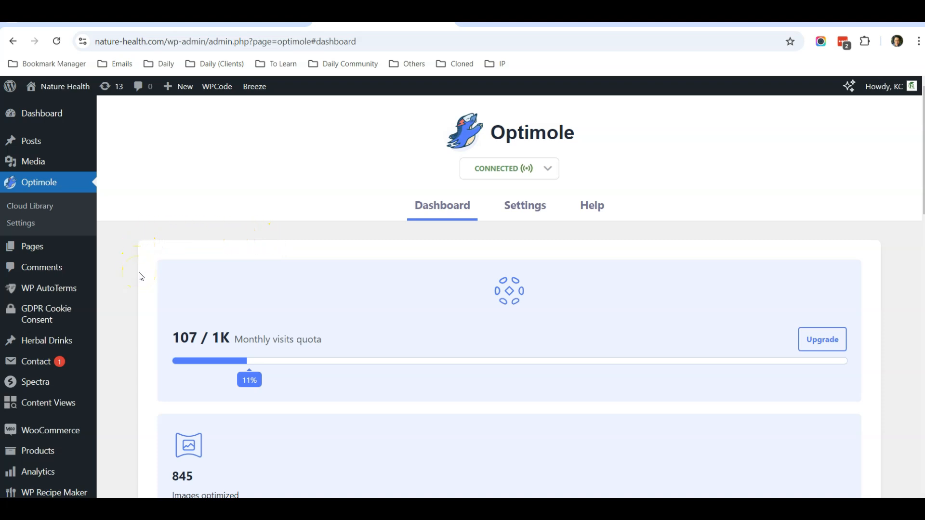
pyautogui.scroll(-5, 130, 300)
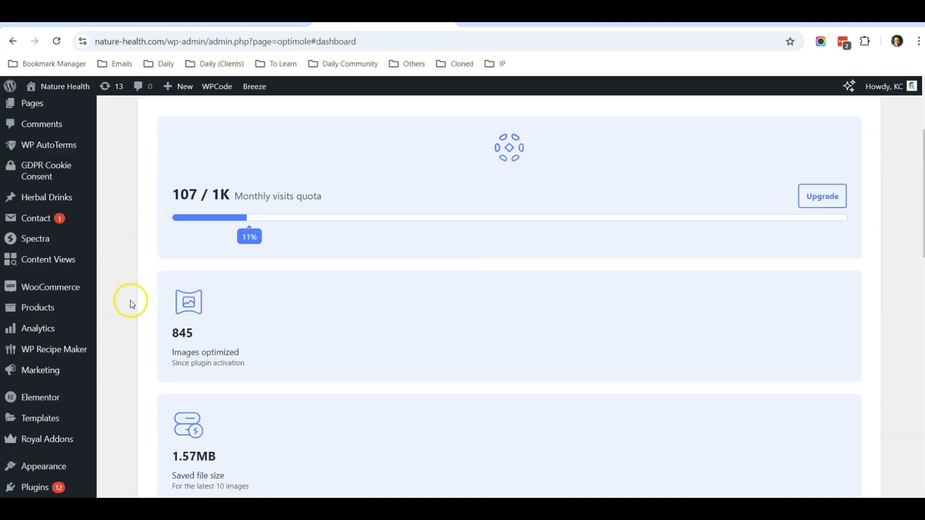
pyautogui.scroll(5, 130, 300)
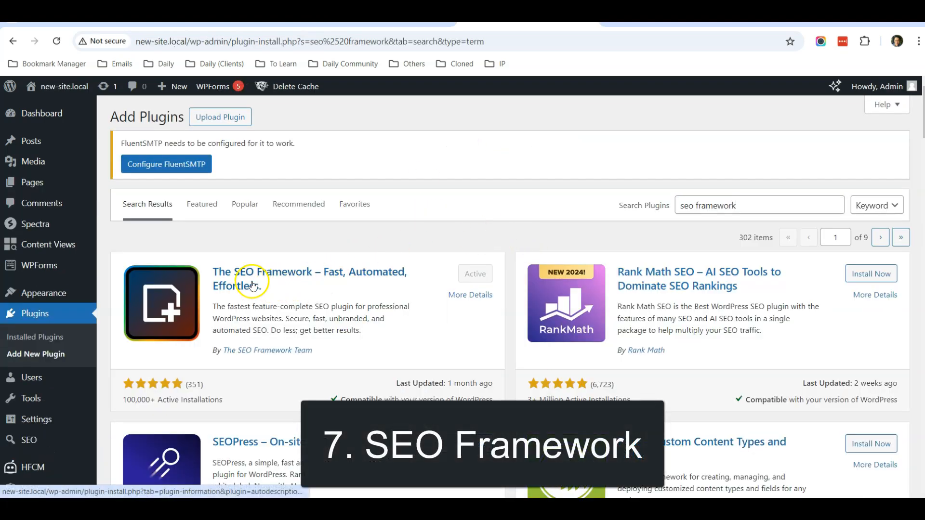
# Examine The SEO Framework's entry in the plugin search results, comparing it with the neighbouring SEO plugins.
pyautogui.scroll(-2, 251, 283)
pyautogui.scroll(2, 251, 282)
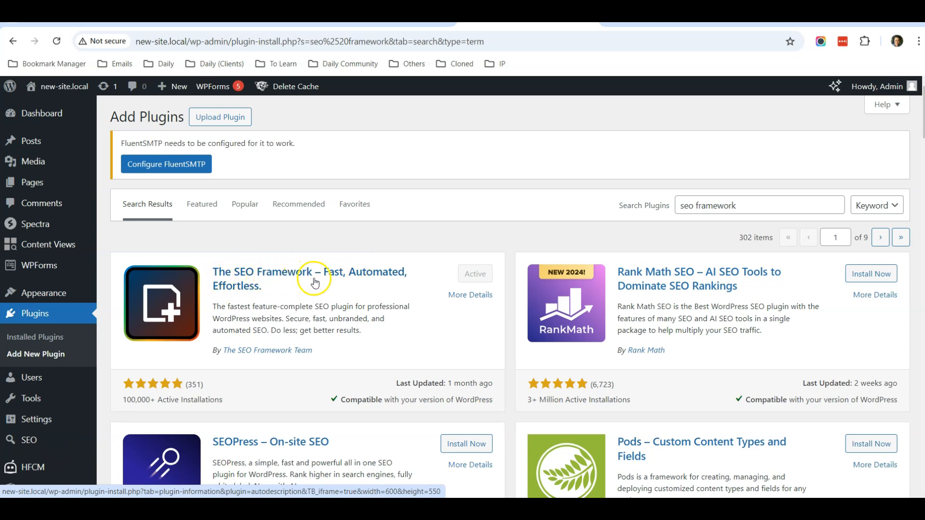
pyautogui.scroll(-2, 529, 249)
pyautogui.scroll(2, 423, 239)
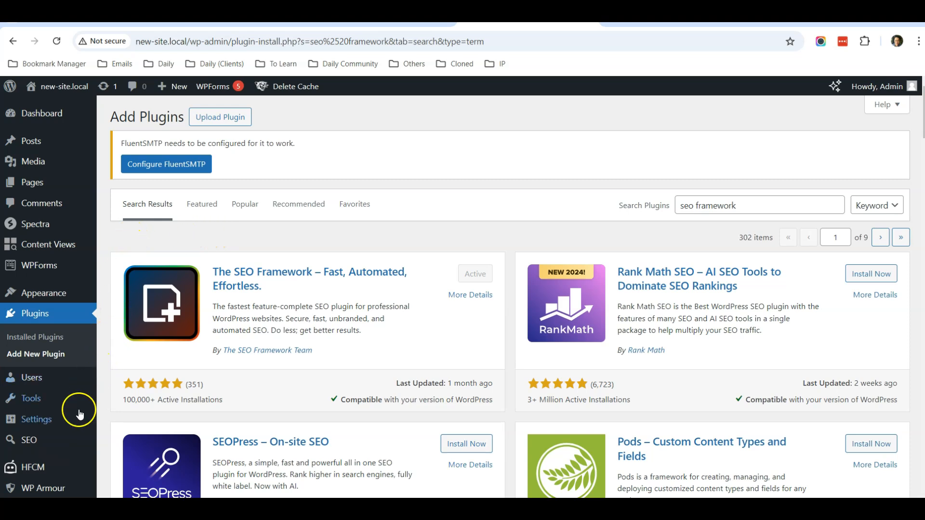
# Open The SEO Framework's settings and examine the general, title, description, homepage, social meta and Schema.org sections.
pyautogui.click(60, 437)
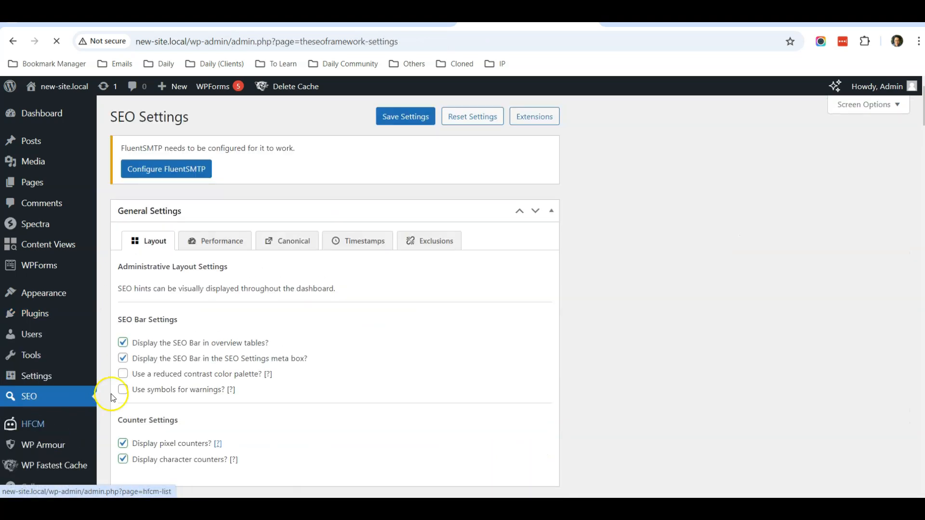
pyautogui.scroll(-1, 170, 201)
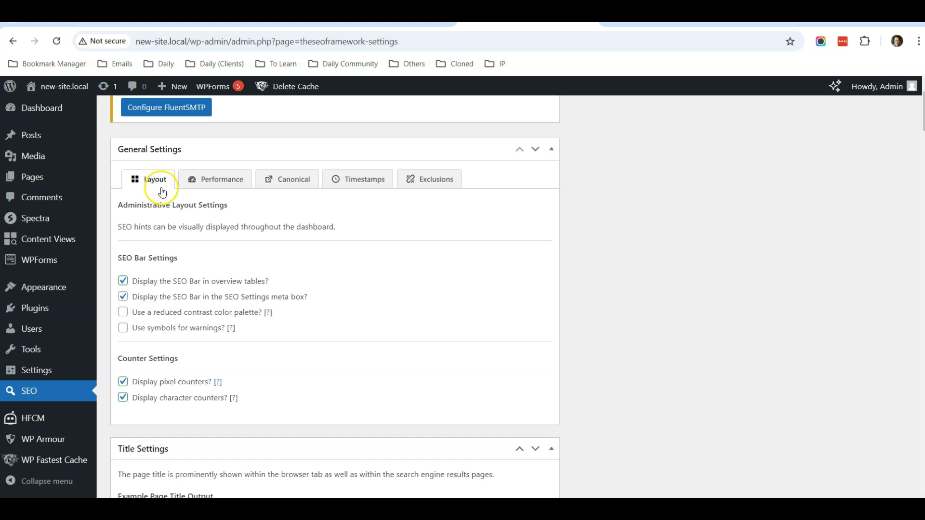
pyautogui.scroll(-8, 170, 201)
pyautogui.scroll(-13, 181, 219)
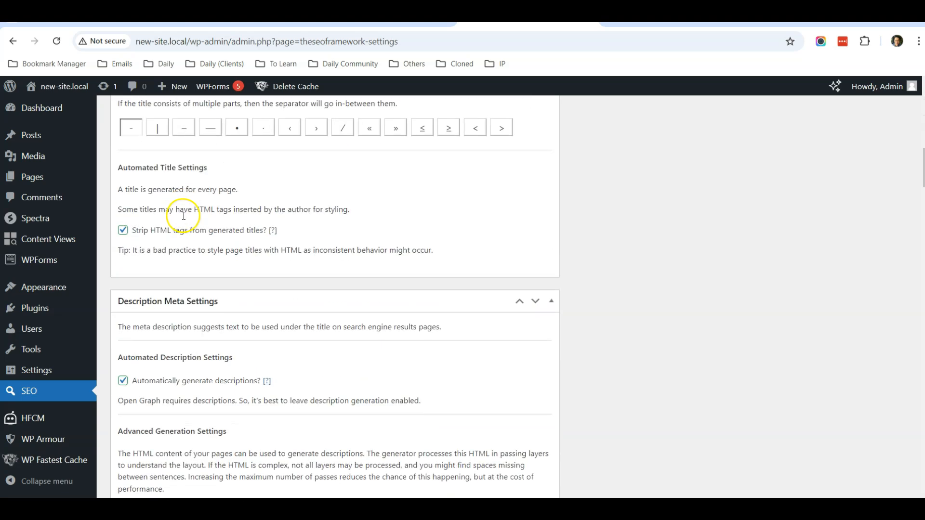
pyautogui.scroll(-8, 196, 258)
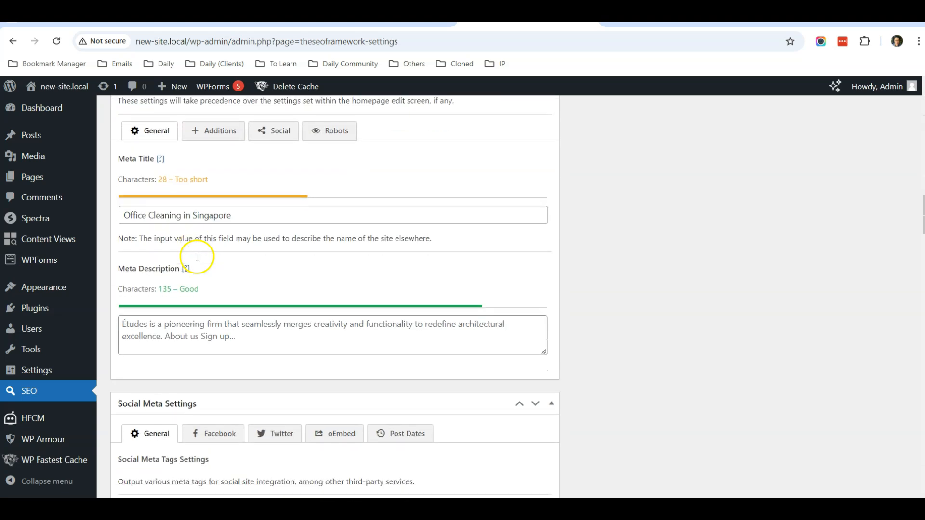
pyautogui.scroll(-3, 201, 268)
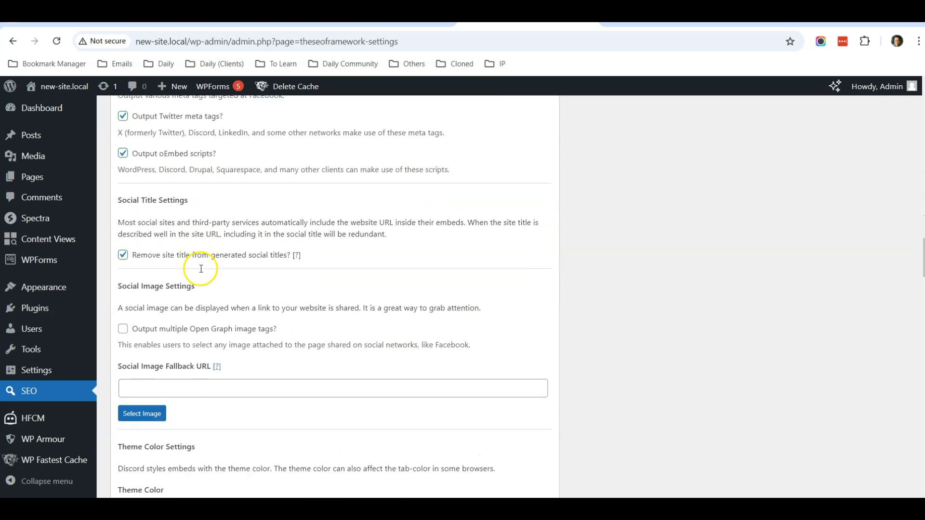
pyautogui.scroll(-9, 201, 272)
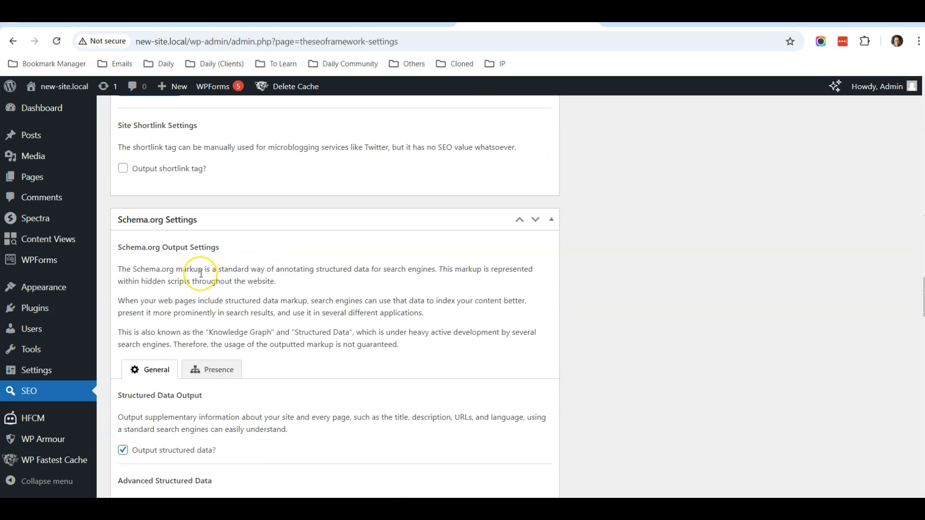
pyautogui.scroll(20, 202, 273)
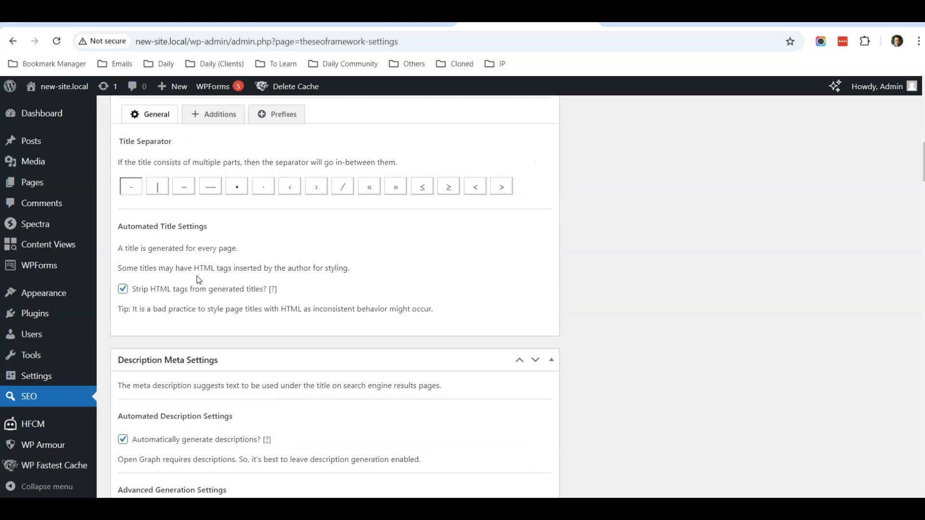
# Open the list of all pages, check their SEO ratings, and open the Home front page for editing.
pyautogui.click(127, 188)
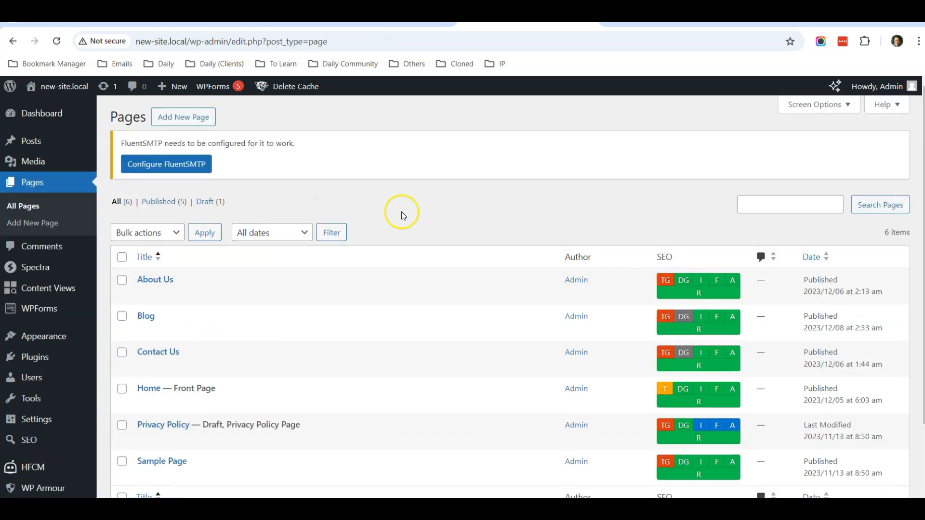
pyautogui.scroll(-3, 404, 215)
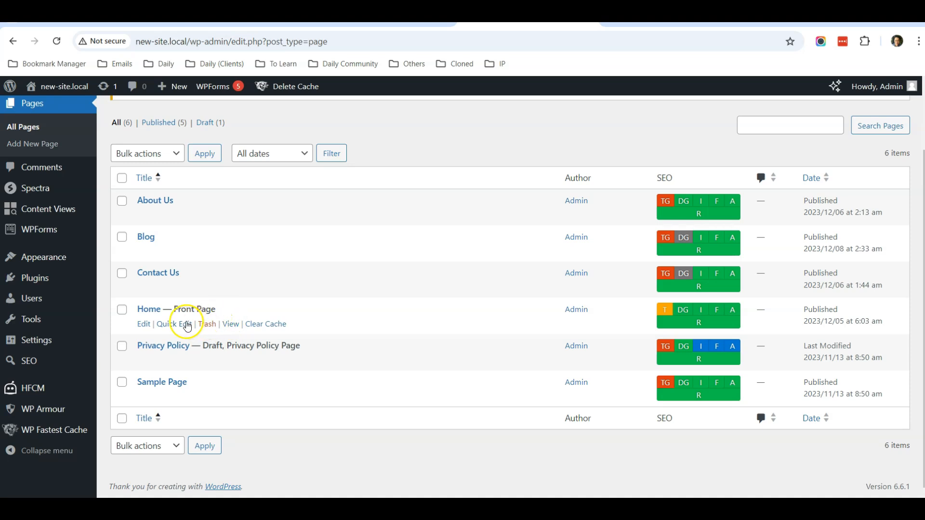
pyautogui.click(143, 324)
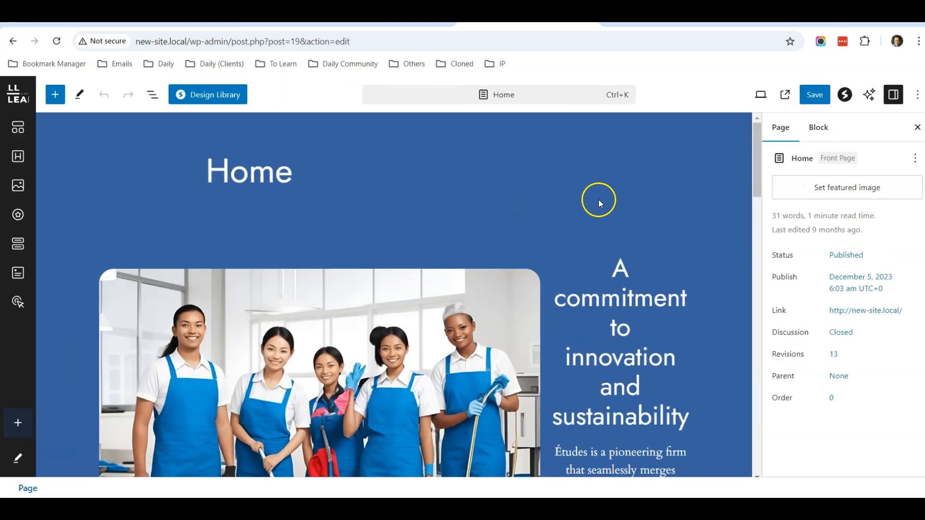
# Examine the SEO Settings below the Home page's content, including its Meta Title and Meta Description fields, and return to the page heading.
pyautogui.scroll(-4, 604, 203)
pyautogui.scroll(-15, 605, 203)
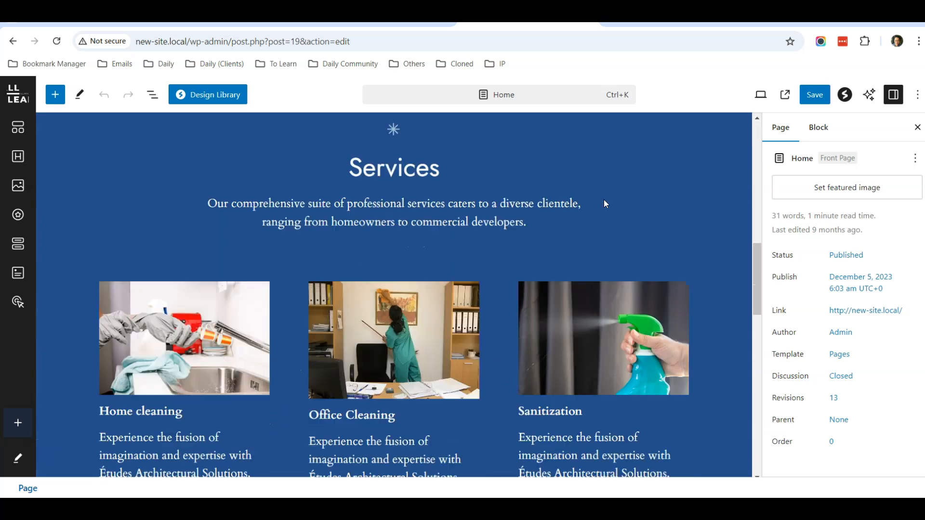
pyautogui.scroll(-8, 605, 202)
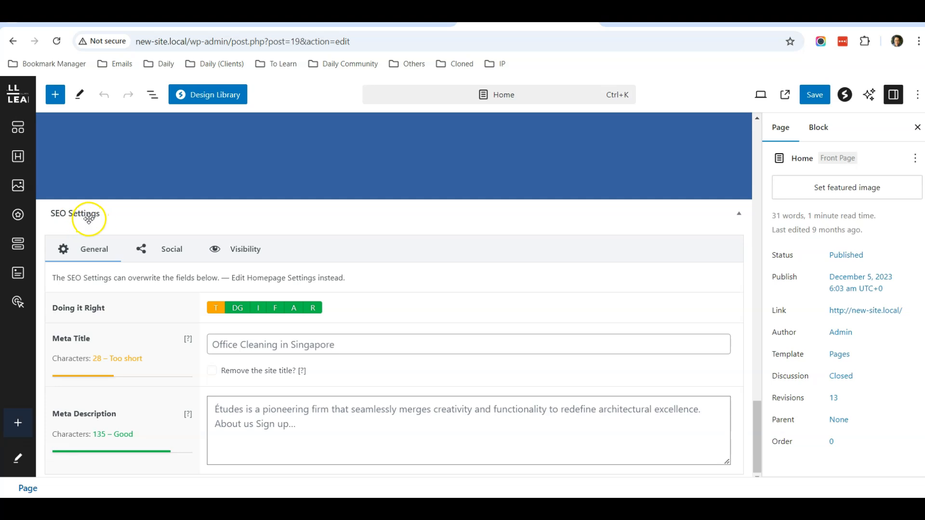
pyautogui.click(367, 344)
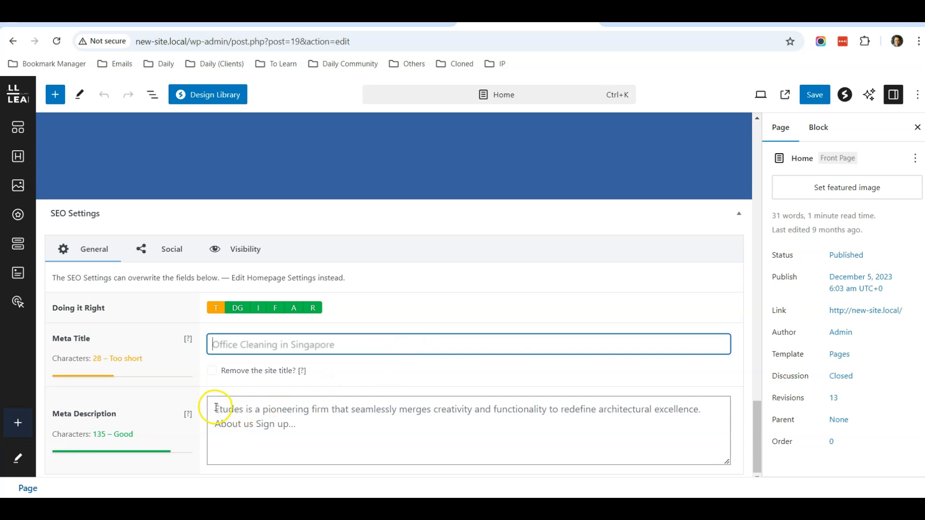
pyautogui.scroll(20, 400, 279)
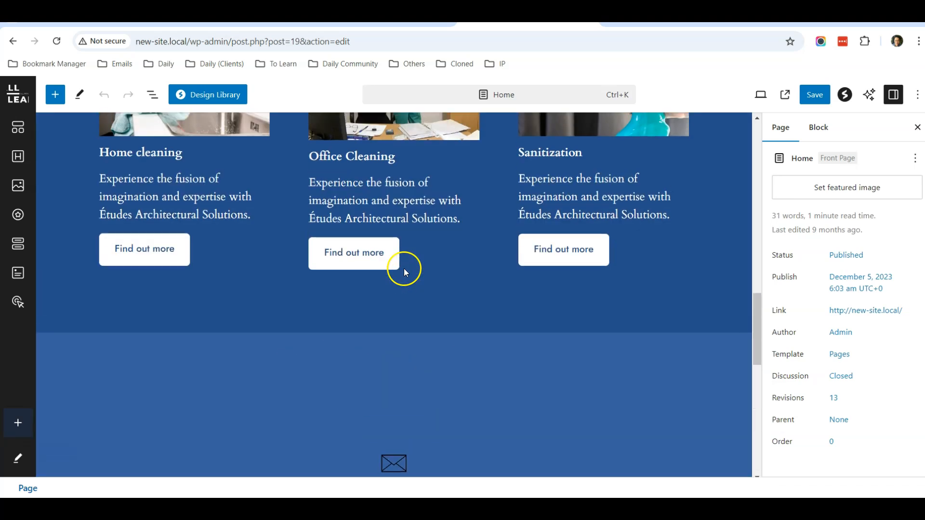
pyautogui.scroll(1, 403, 264)
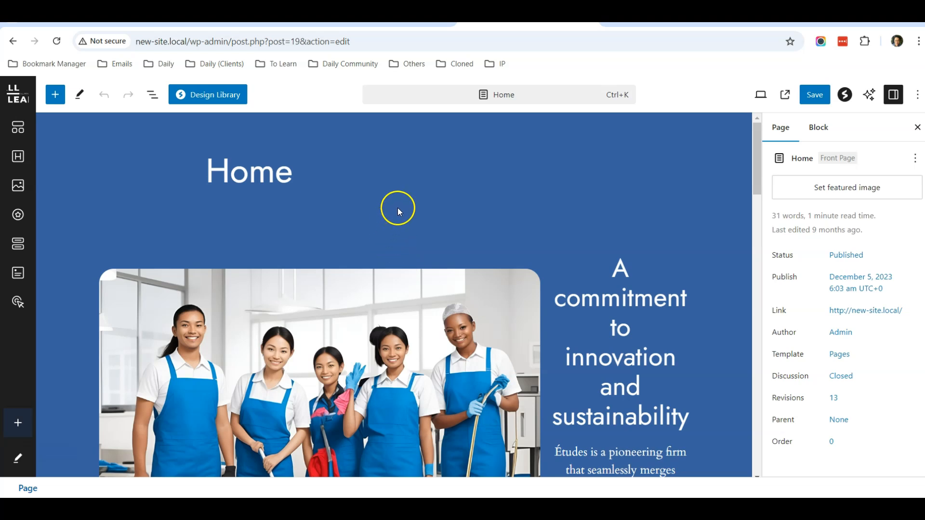